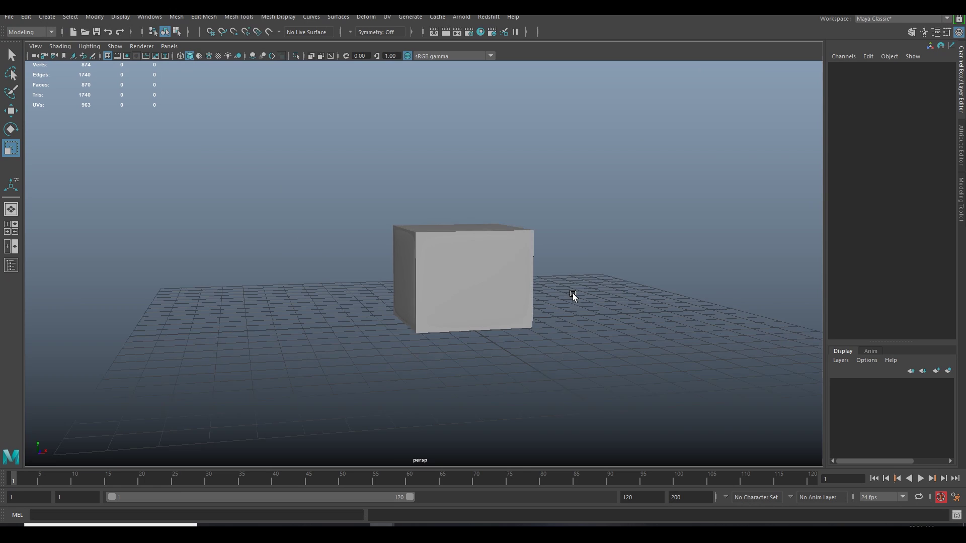
Step: Examine the smoothed high-poly cube and the low-poly cube overlapping it from several sides
scroll(576, 296, up, 3)
scroll(599, 289, down, 5)
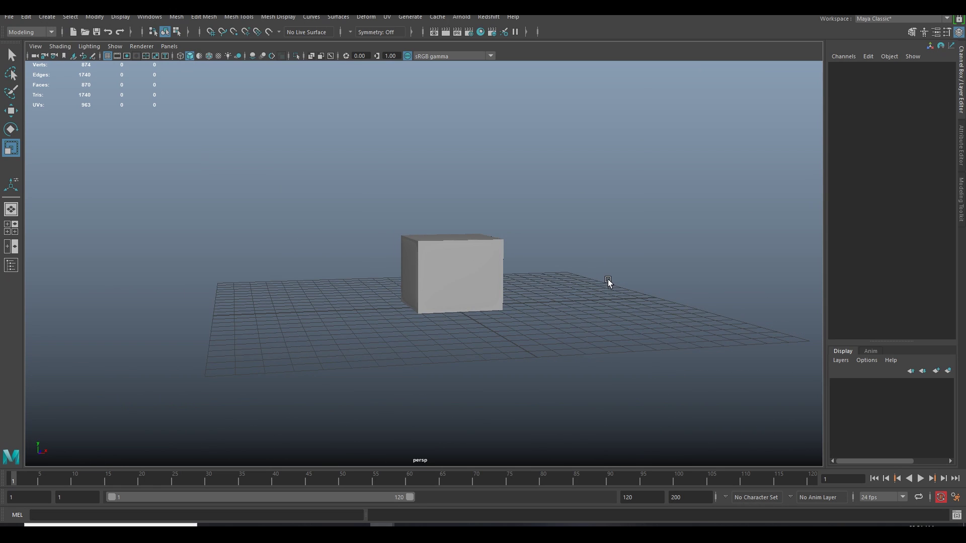
alt+drag(608, 286, 628, 285)
alt+drag(569, 295, 425, 278)
click(425, 278)
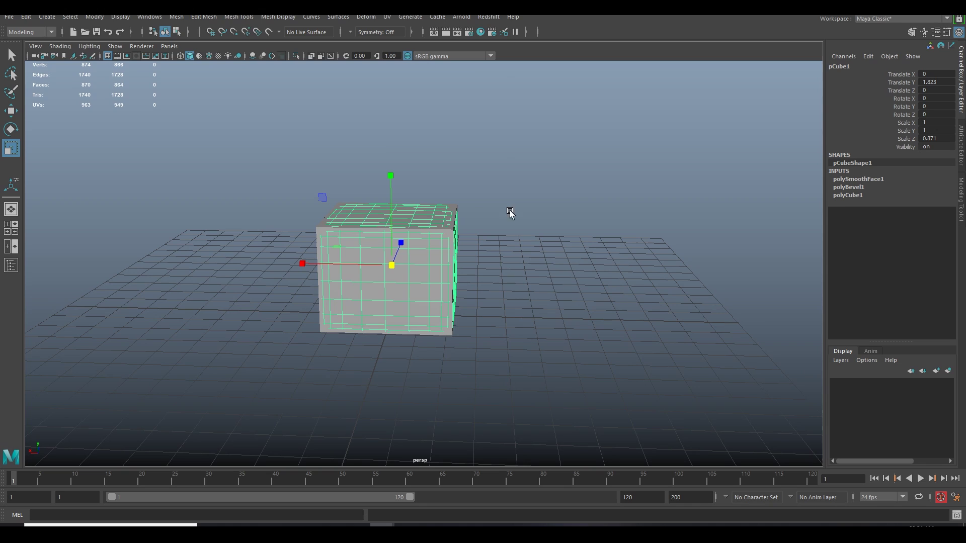
click(454, 232)
alt+drag(680, 268, 357, 224)
click(549, 257)
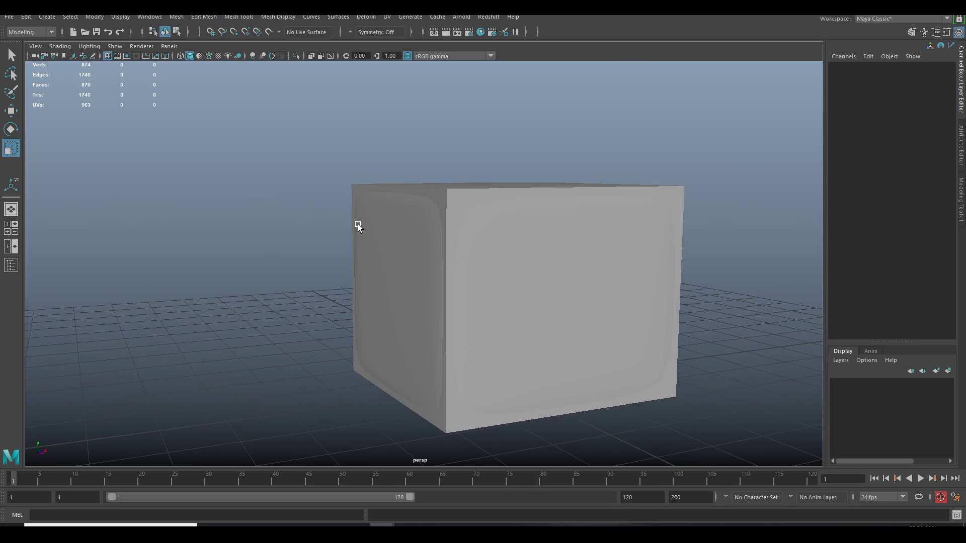
click(382, 234)
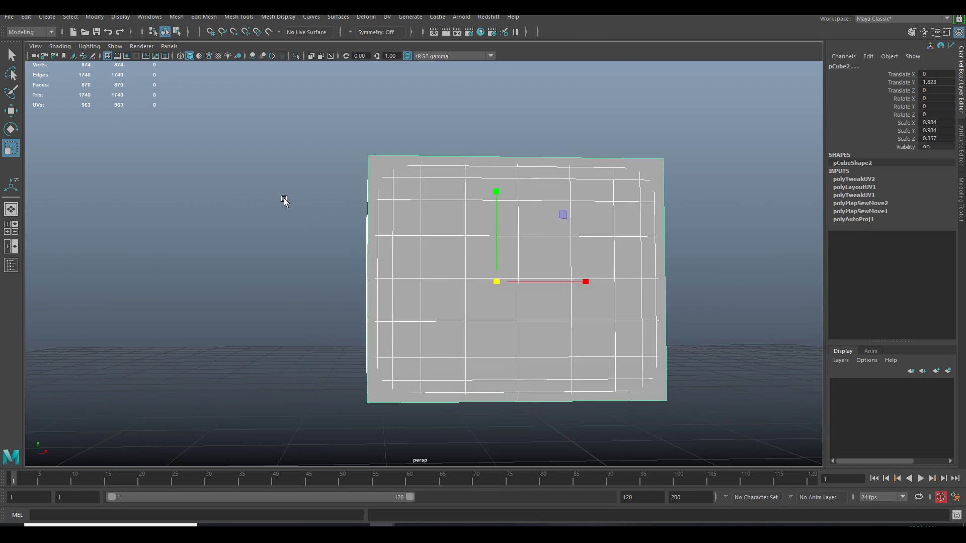
alt+drag(284, 201, 496, 216)
click(586, 207)
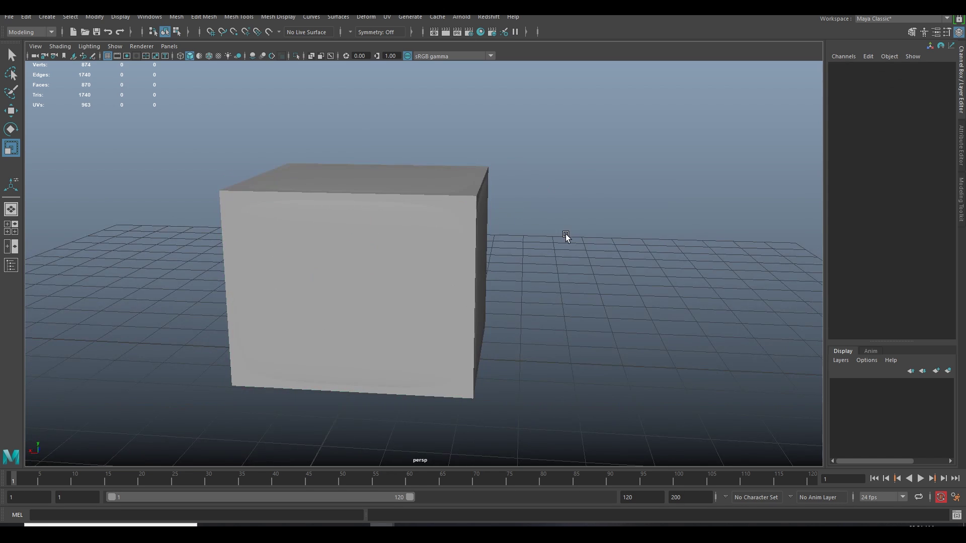
Step: Apply automatic UV mapping to the low-poly cube pCube2 and open its UVs in the UV Editor
alt+drag(566, 235, 578, 236)
click(483, 202)
click(387, 18)
click(427, 74)
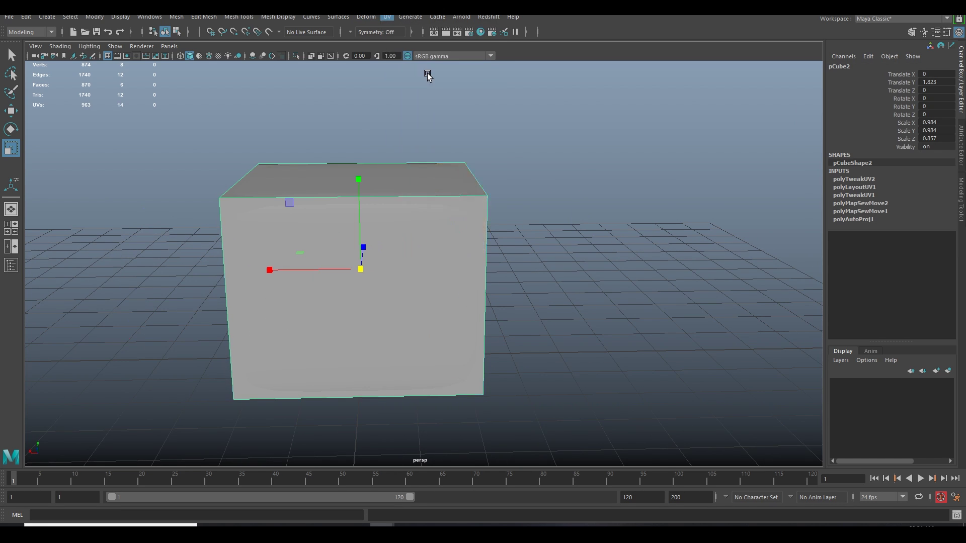
click(386, 19)
click(403, 36)
Step: Move and sew the low-poly cube's separate face shells together into one cross-shaped UV shell
click(491, 252)
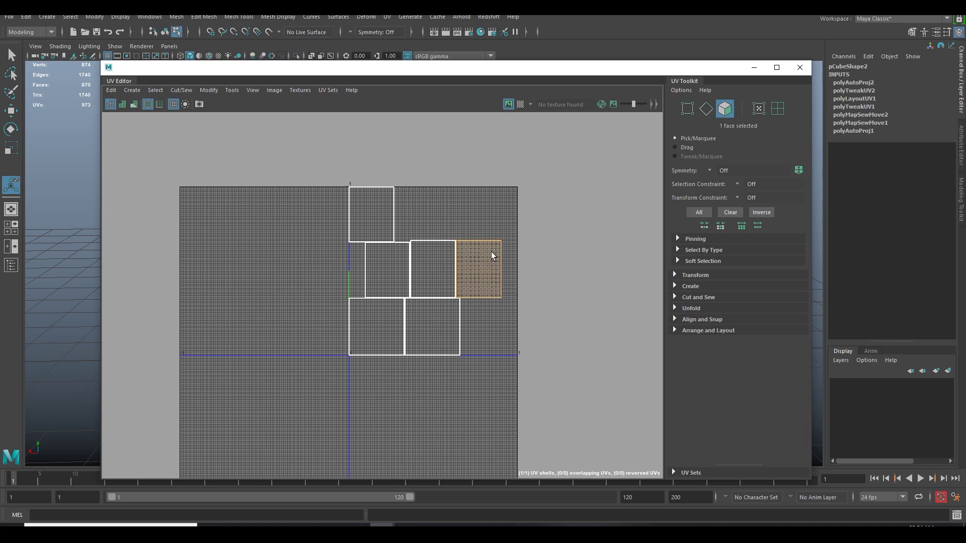
key(F10)
double_click(502, 268)
shift+right_drag(532, 245, 531, 202)
click(558, 271)
shift+right_drag(560, 252, 560, 189)
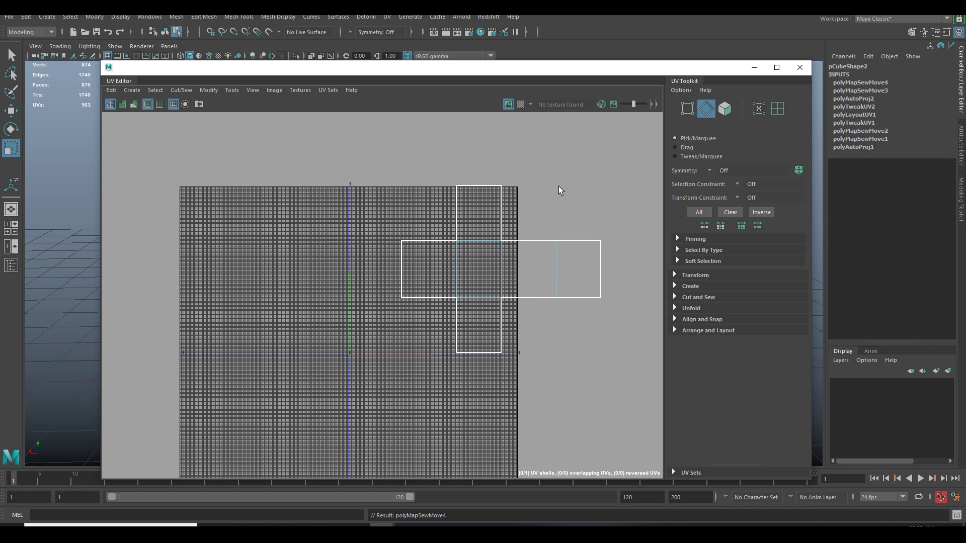
Step: Lay out the cross-shaped shell within the 0 to 1 UV square, scale it down slightly, and return to object mode
key(F12)
double_click(457, 188)
shift+right_drag(456, 187, 386, 204)
drag(421, 271, 416, 274)
scroll(380, 234, up, 2)
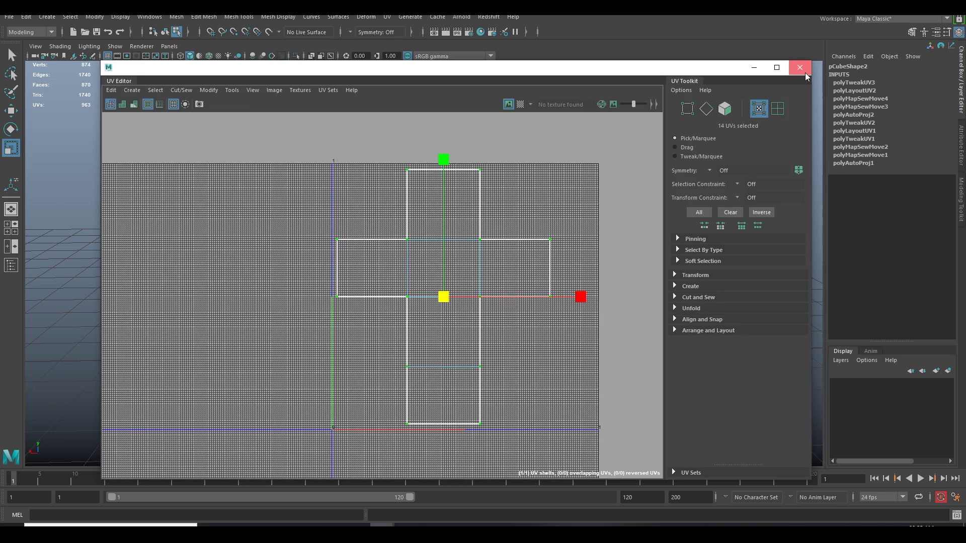
click(800, 67)
right_drag(477, 186, 530, 170)
click(562, 142)
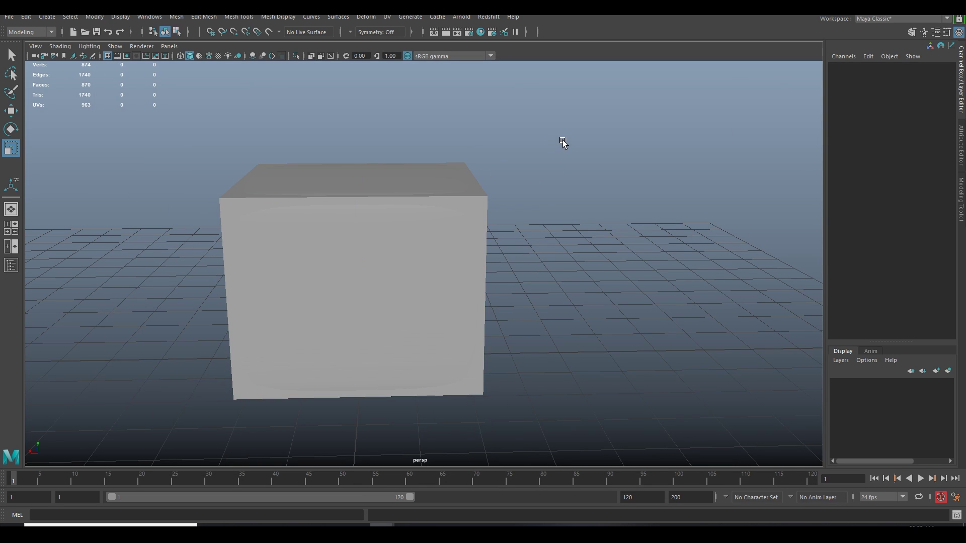
Step: Switch to the Rendering menu set and open Transfer Maps beside the cubes
alt+right_drag(562, 141, 662, 213)
mouse_move(662, 214)
alt+mouse_down()
mouse_move(505, 213)
mouse_move(644, 214)
alt+mouse_up()
alt+right_drag(644, 215, 618, 213)
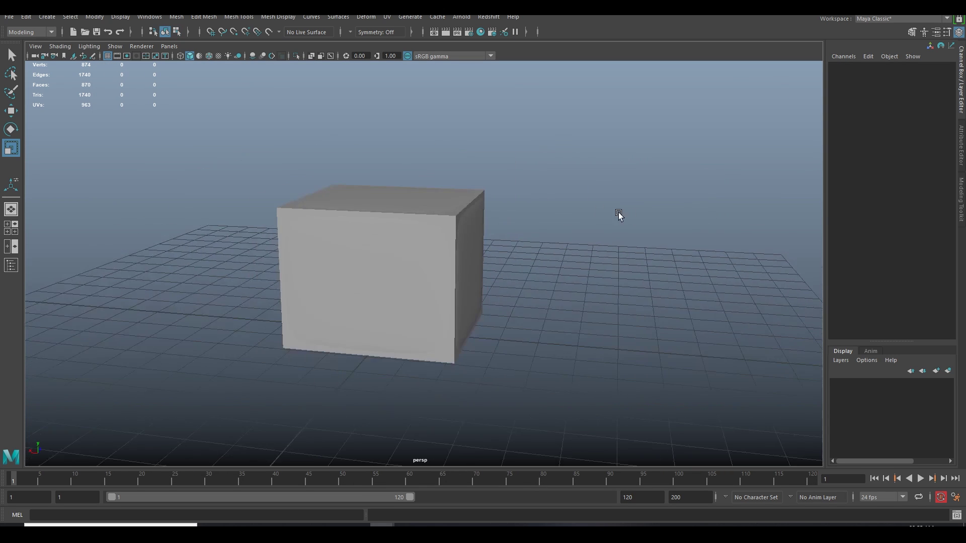
alt+drag(618, 214, 543, 207)
click(34, 32)
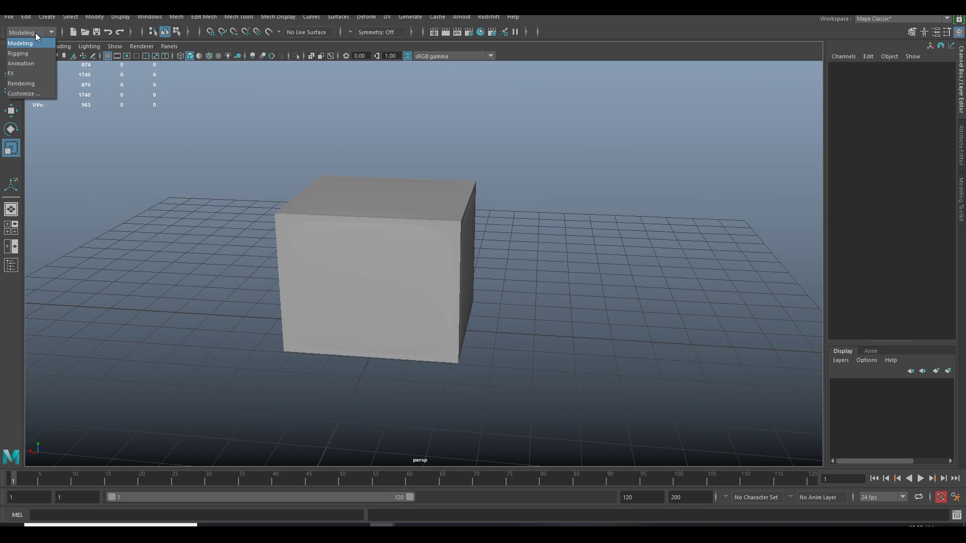
click(34, 84)
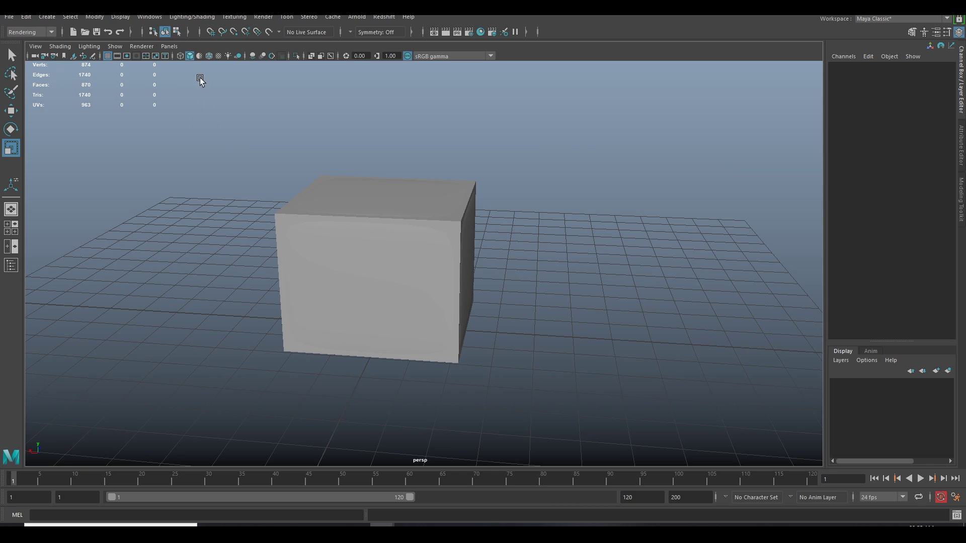
click(185, 18)
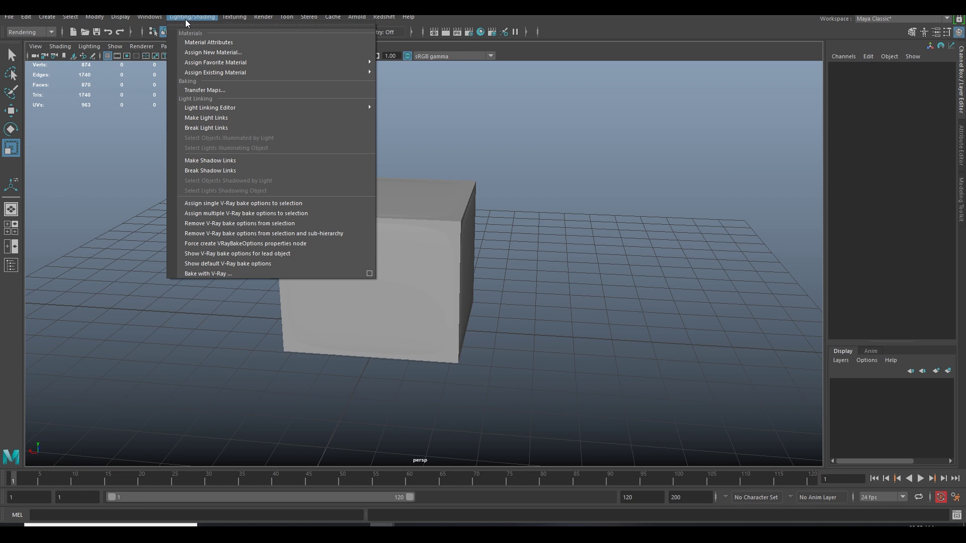
click(236, 90)
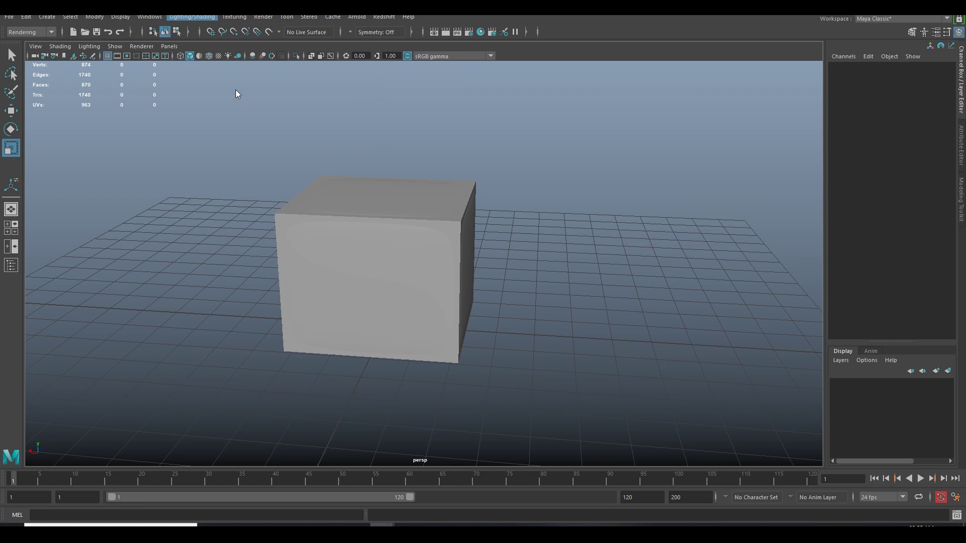
drag(509, 339, 731, 155)
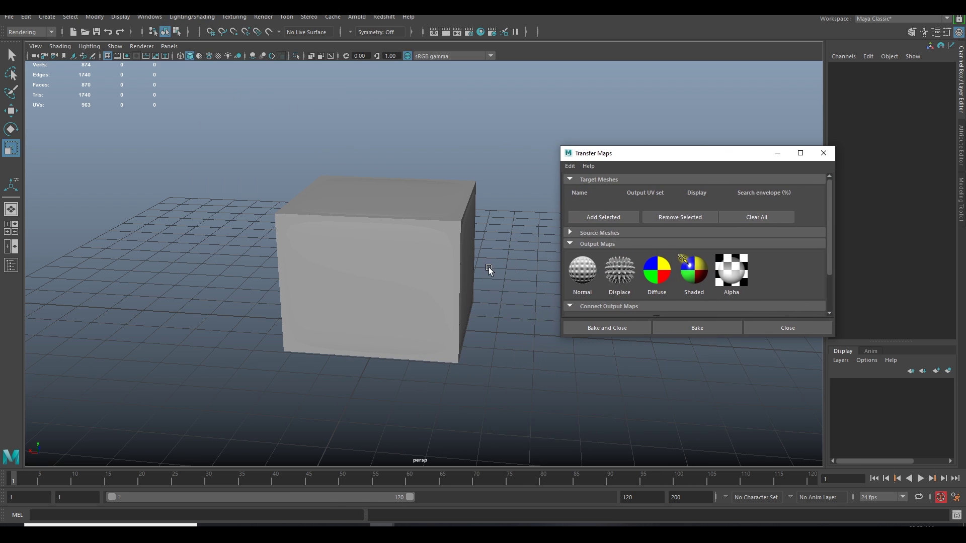
Step: Add the high-poly cube pCube1 as the source mesh and the low-poly cube pCube2 as the target mesh
alt+middle_drag(492, 269, 409, 261)
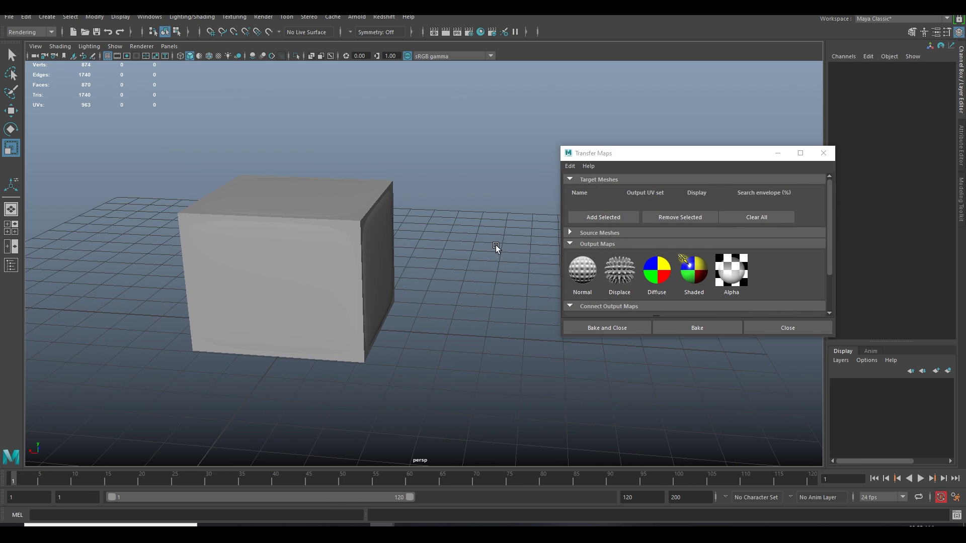
click(574, 232)
click(334, 256)
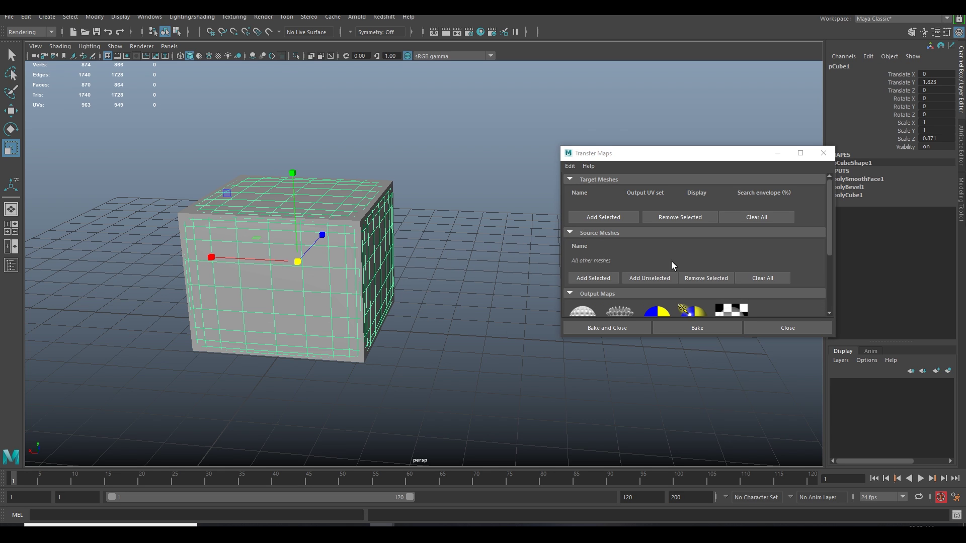
click(594, 278)
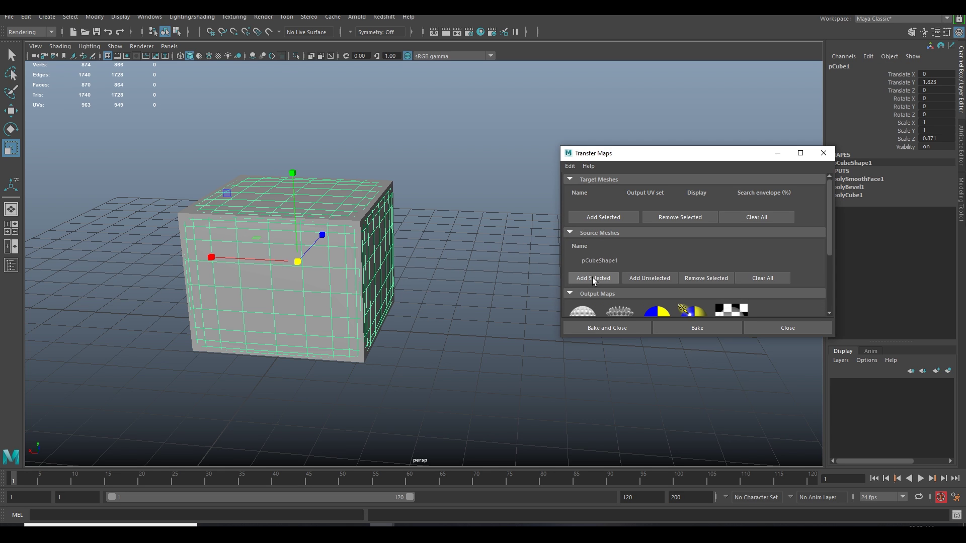
click(394, 184)
click(618, 220)
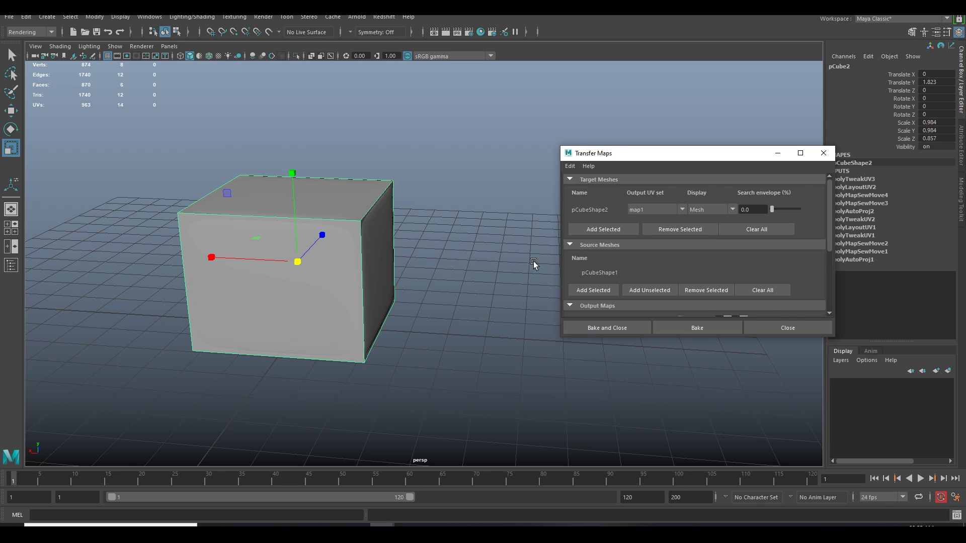
Step: Display both mesh and envelope for the target cube and set its search envelope to 3.8%
alt+drag(470, 301, 448, 269)
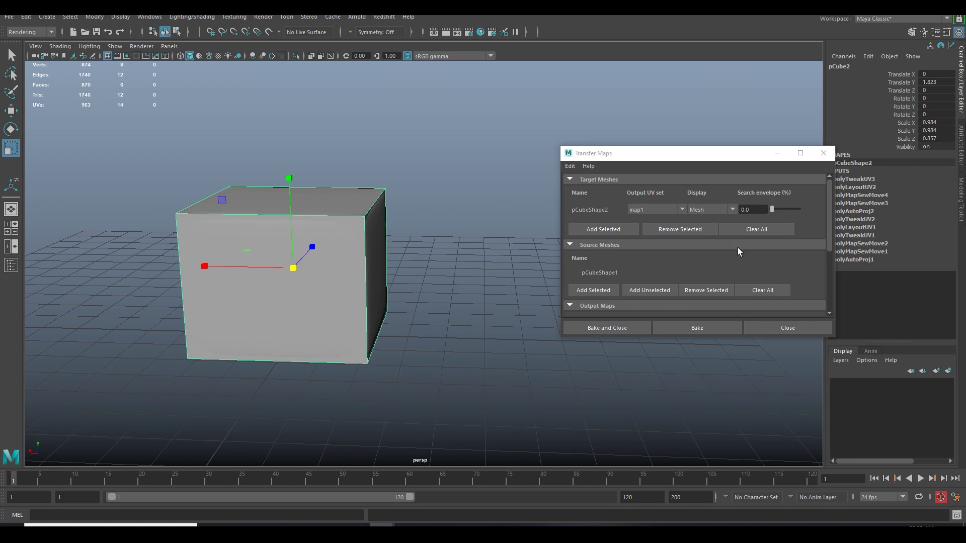
click(733, 210)
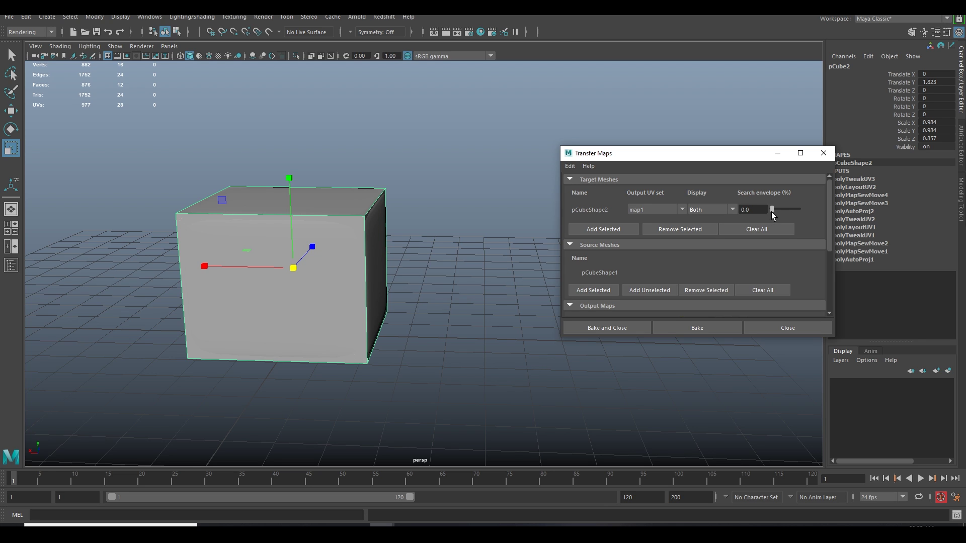
drag(773, 212, 774, 212)
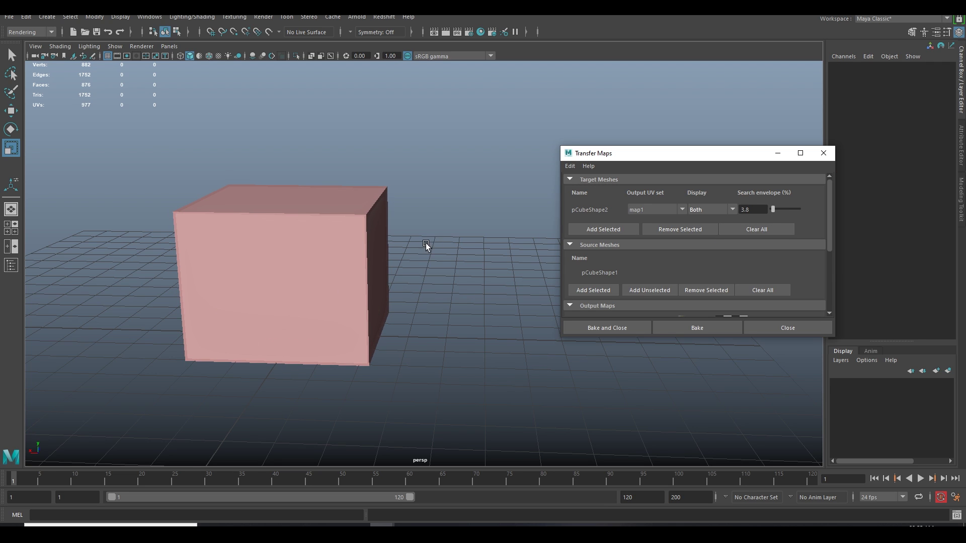
alt+drag(427, 243, 476, 195)
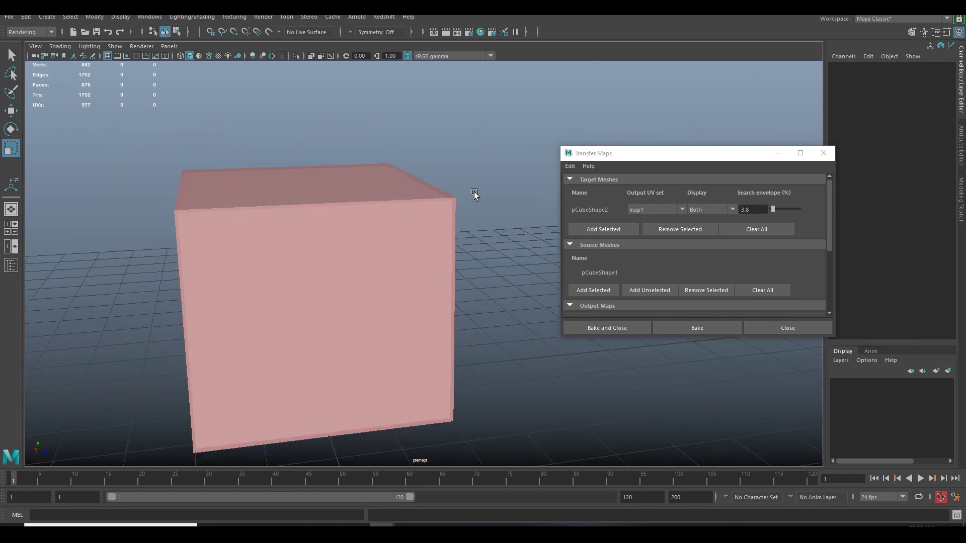
scroll(478, 196, down, 5)
scroll(745, 253, down, 2)
Step: Add a normal map output named box in Targa format, saved in the E:\recordings\normal map folder
scroll(744, 251, down, 1)
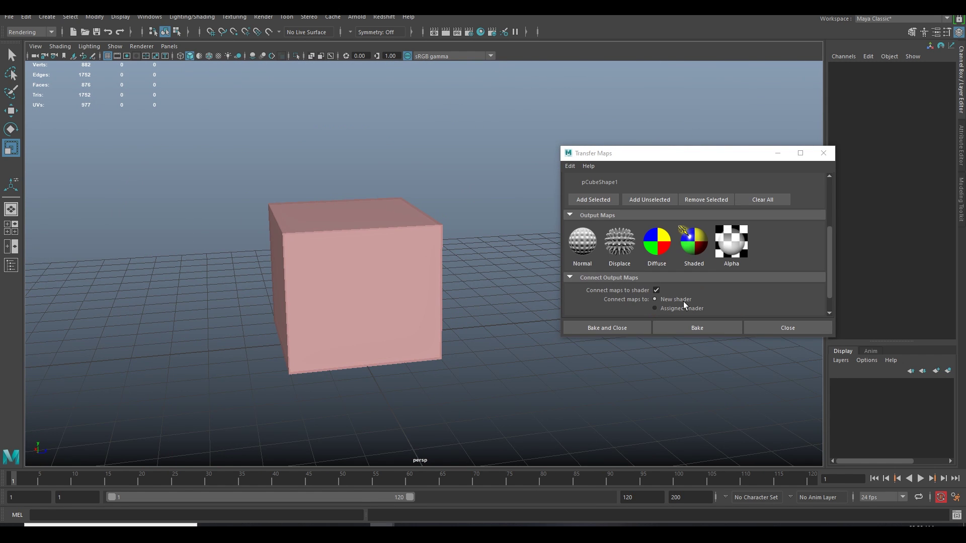
click(584, 243)
scroll(790, 245, down, 1)
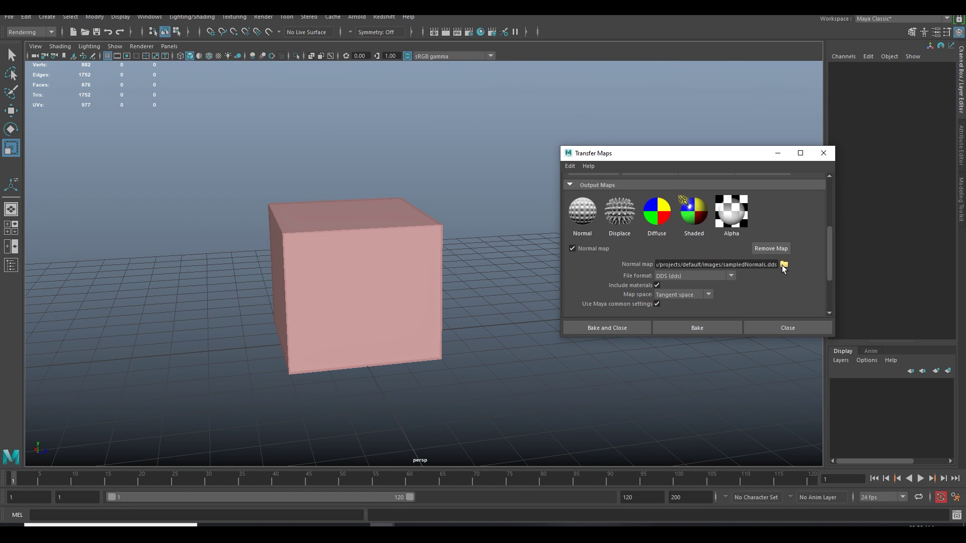
click(784, 265)
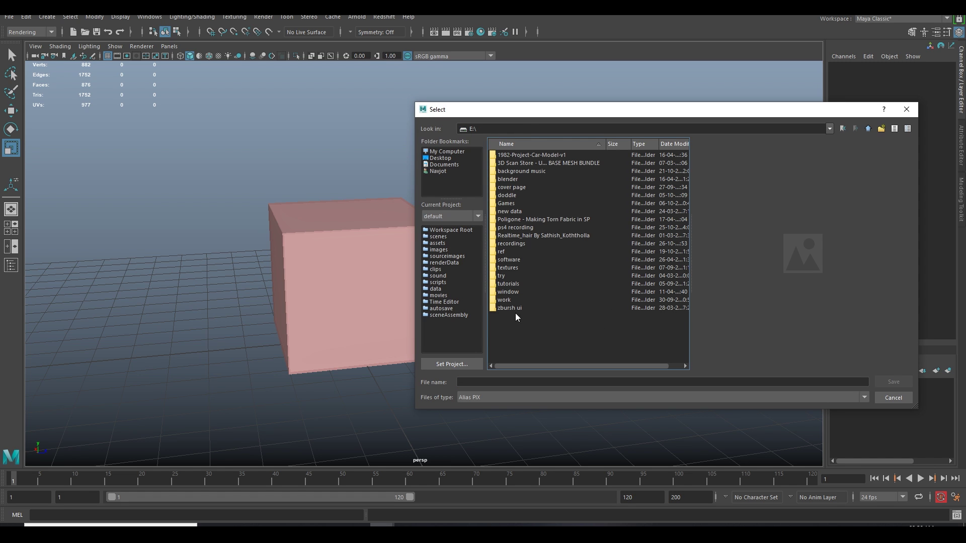
double_click(515, 313)
text(box)
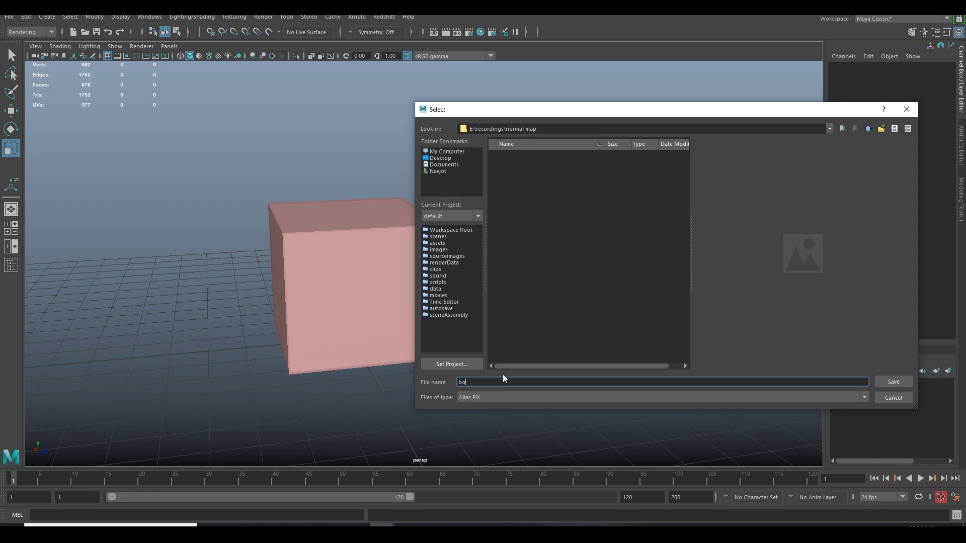
click(504, 398)
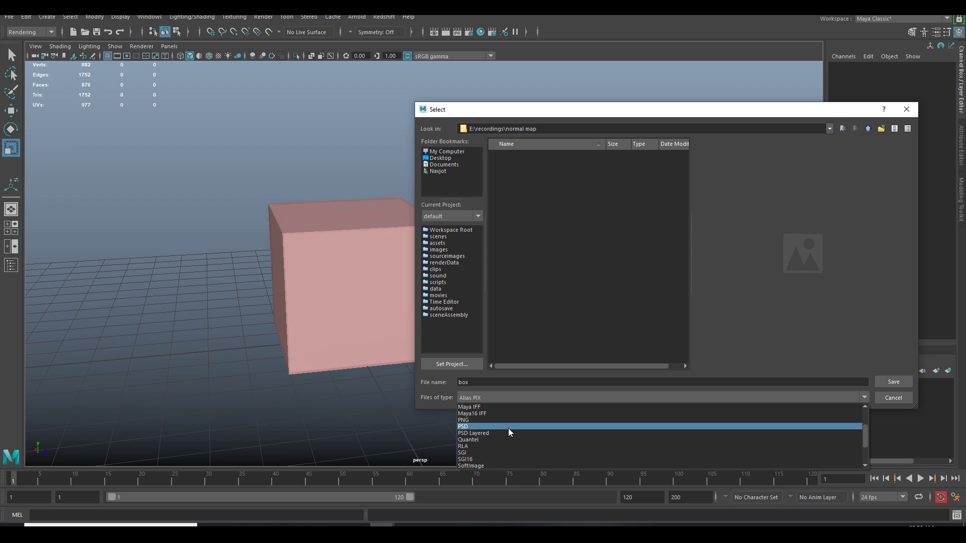
scroll(508, 428, down, 2)
click(502, 440)
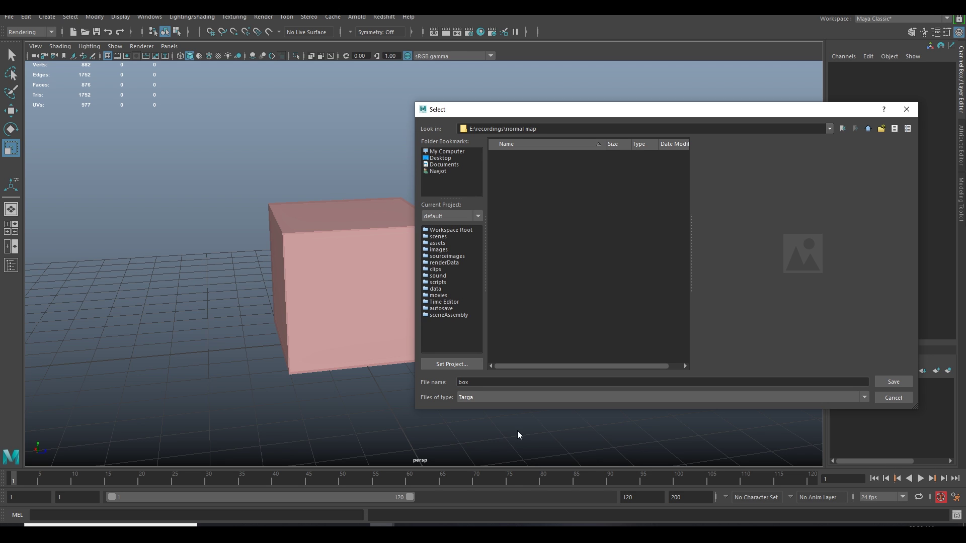
click(893, 382)
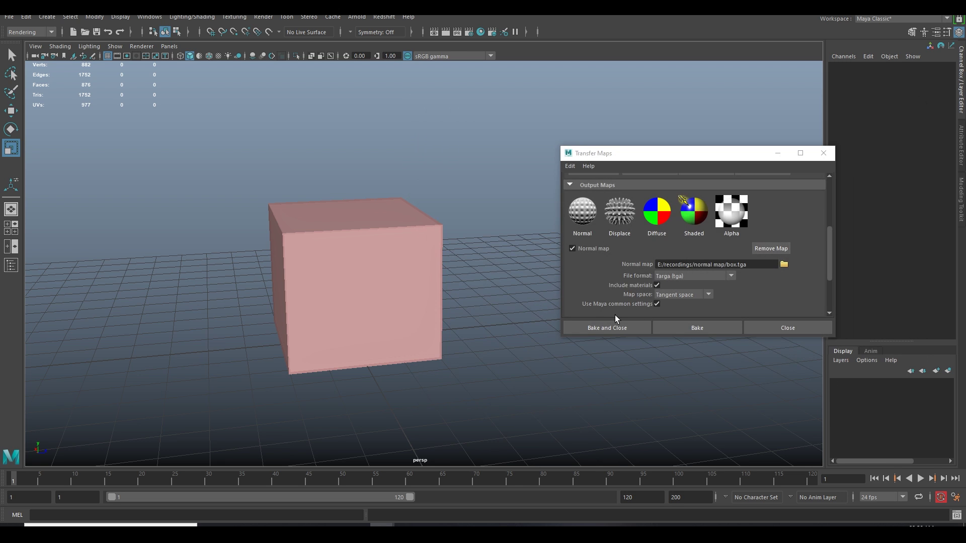
Step: Set the common output map width and height to 1024 and expand the advanced transfer options
scroll(791, 301, down, 3)
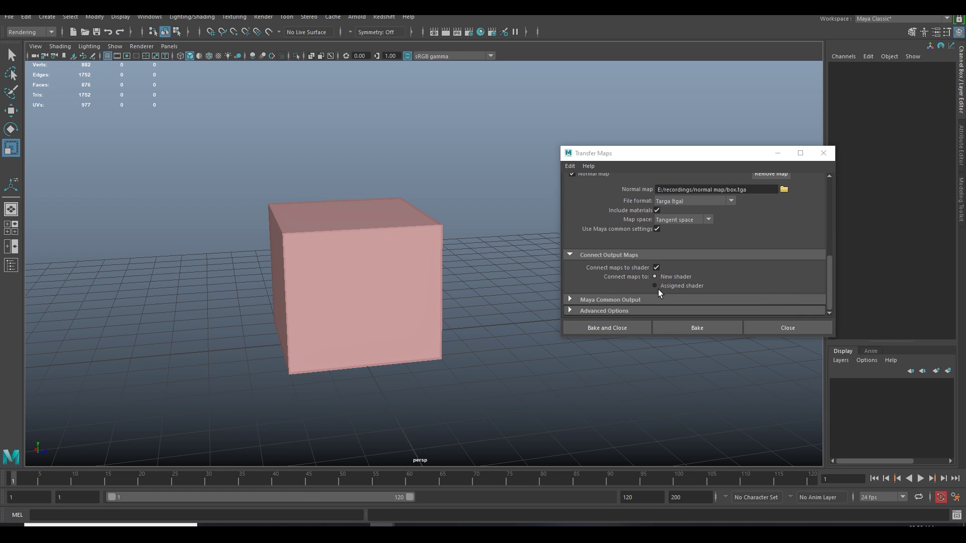
click(662, 300)
scroll(742, 277, down, 2)
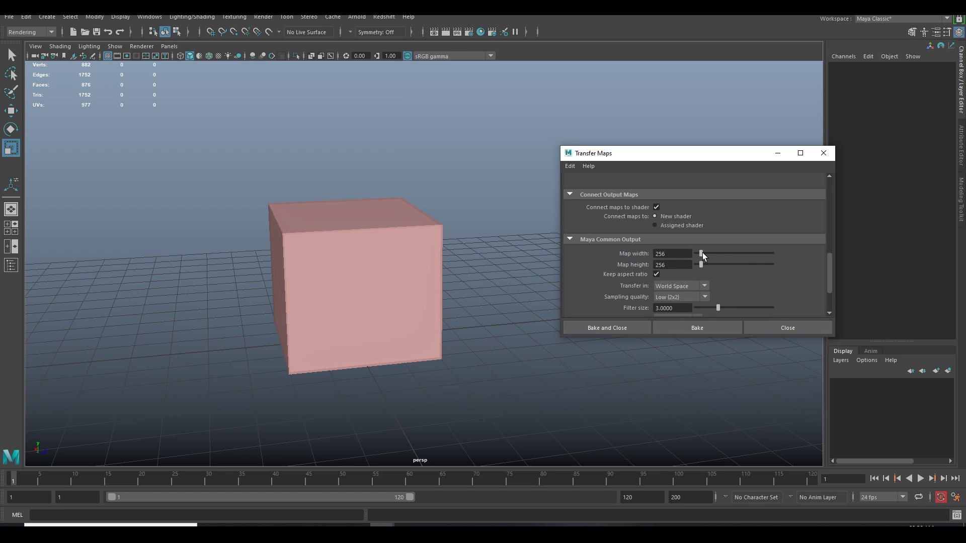
drag(703, 252, 716, 254)
scroll(781, 264, down, 1)
scroll(781, 265, down, 1)
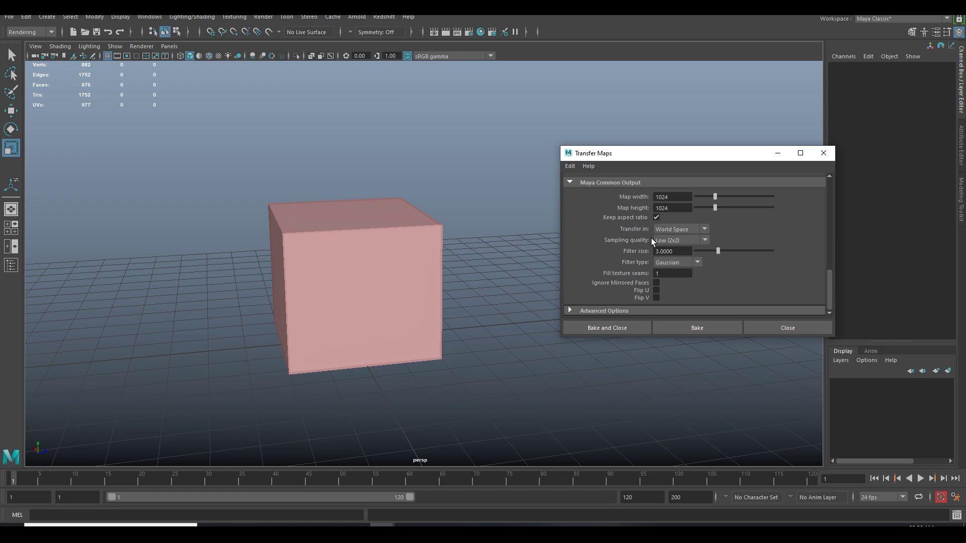
click(687, 309)
scroll(729, 288, down, 2)
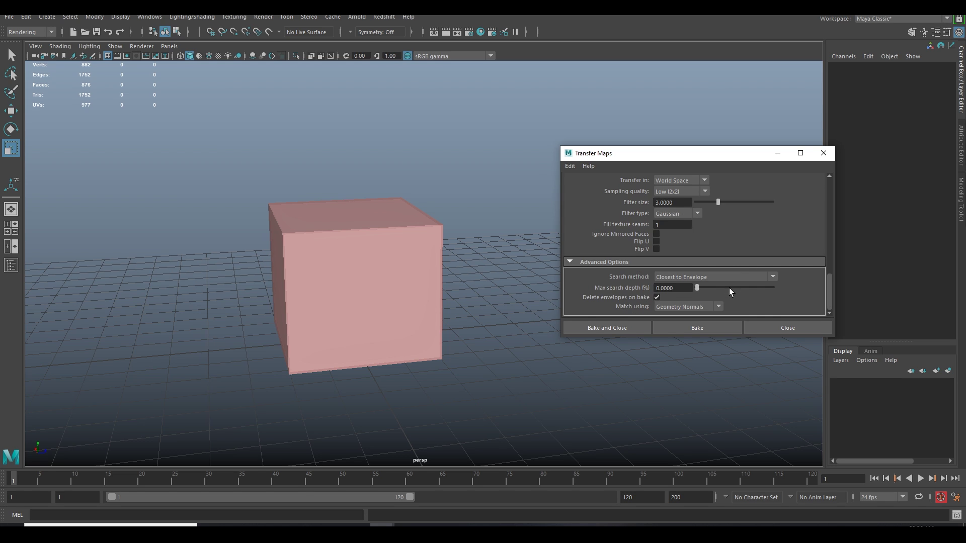
Step: Set the search method to Inside Envelope then Outside Envelope and bake the normal map onto the target cube
click(757, 275)
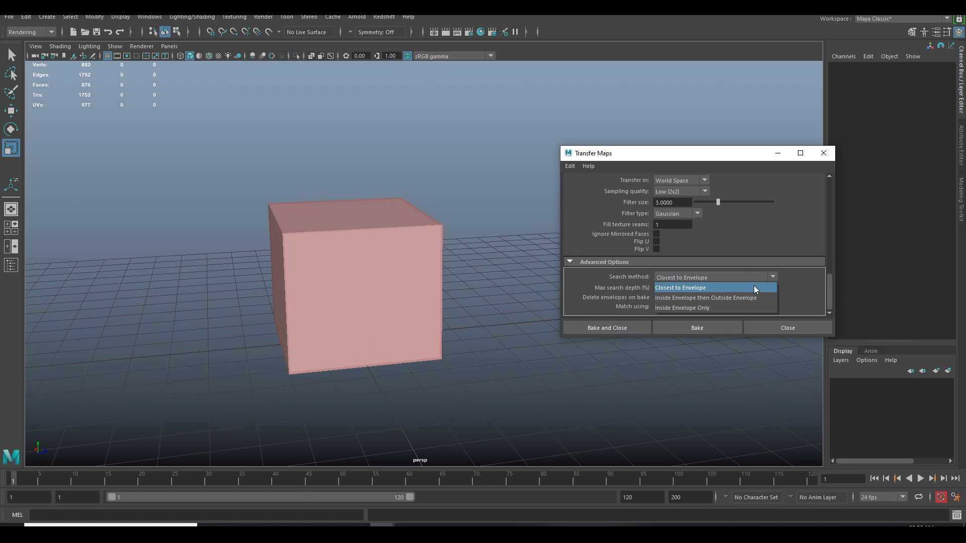
click(753, 297)
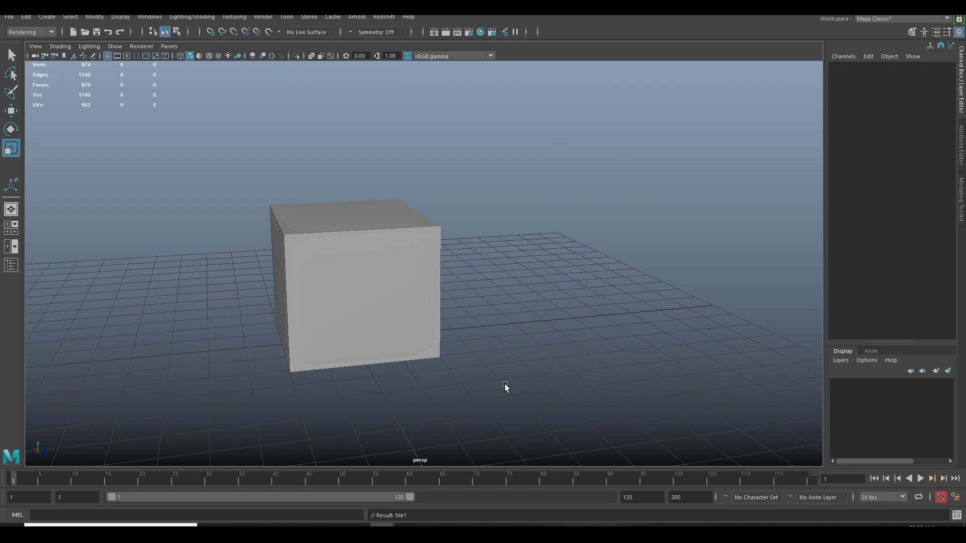
Step: Delete the construction history of the low-poly cube pCube2 and turn on textured display in the viewport
alt+drag(517, 379, 498, 213)
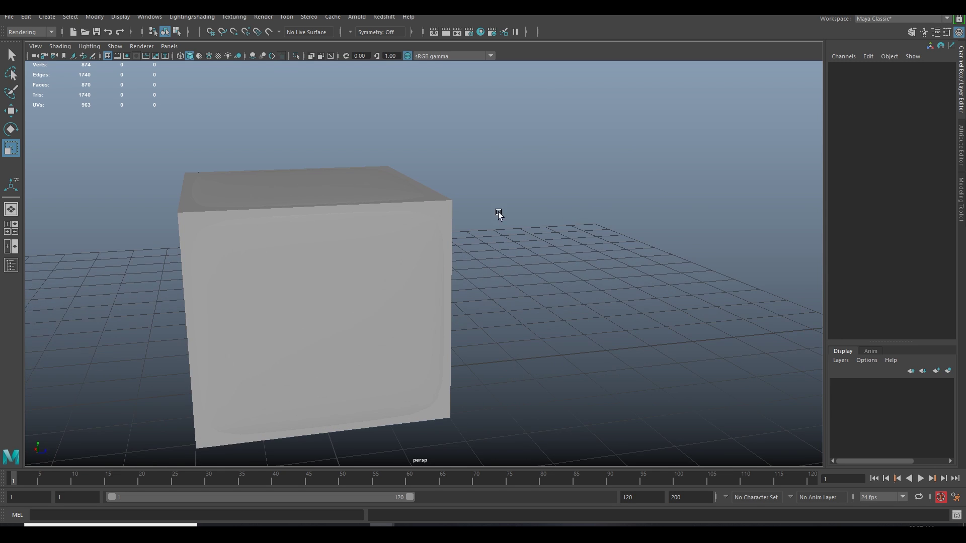
click(436, 201)
alt+drag(585, 278, 542, 282)
key(alt+shift+d)
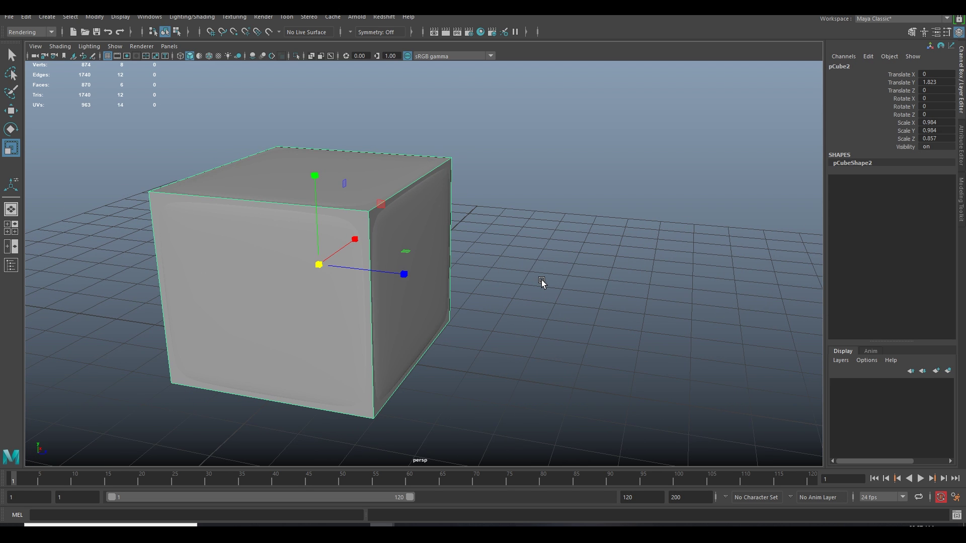
key(6)
click(524, 262)
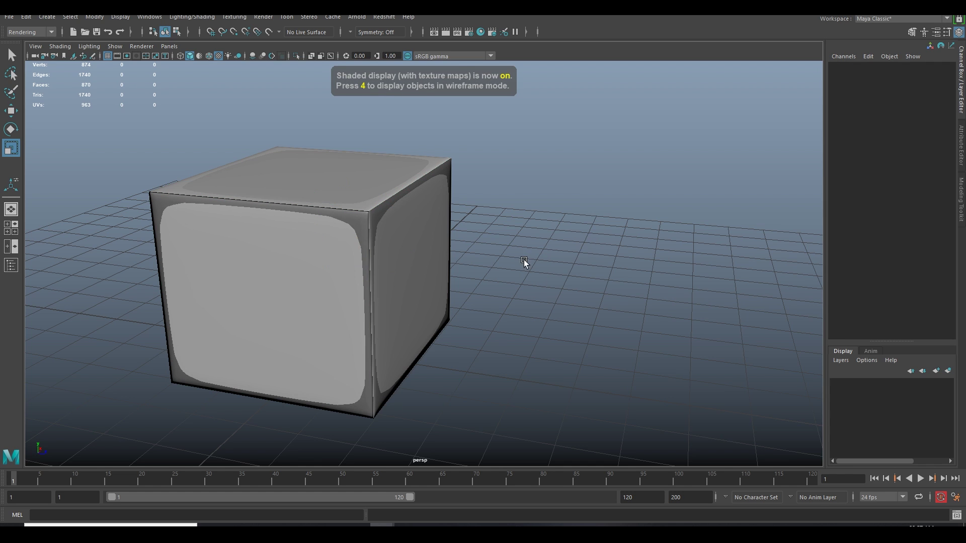
Step: Move the high-poly cube pCube1 about 7.1 units along Z beside the low-poly cube to compare their shading
click(366, 208)
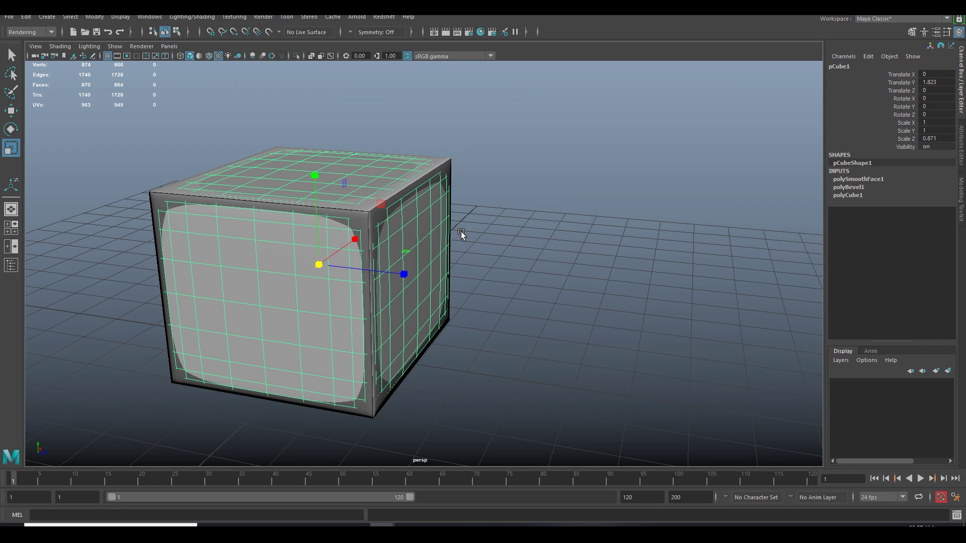
key(e)
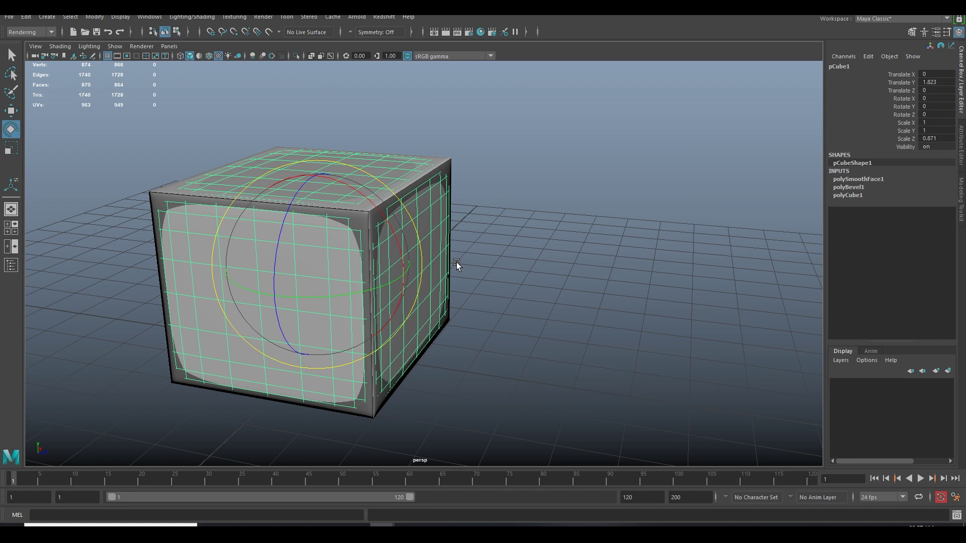
key(w)
drag(404, 274, 834, 319)
click(536, 185)
alt+drag(316, 277, 228, 236)
click(375, 226)
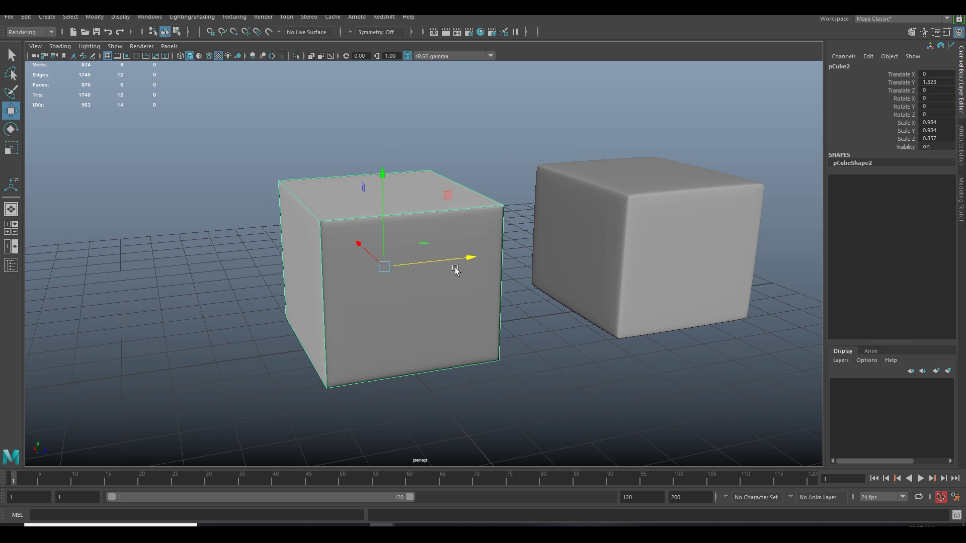
click(552, 403)
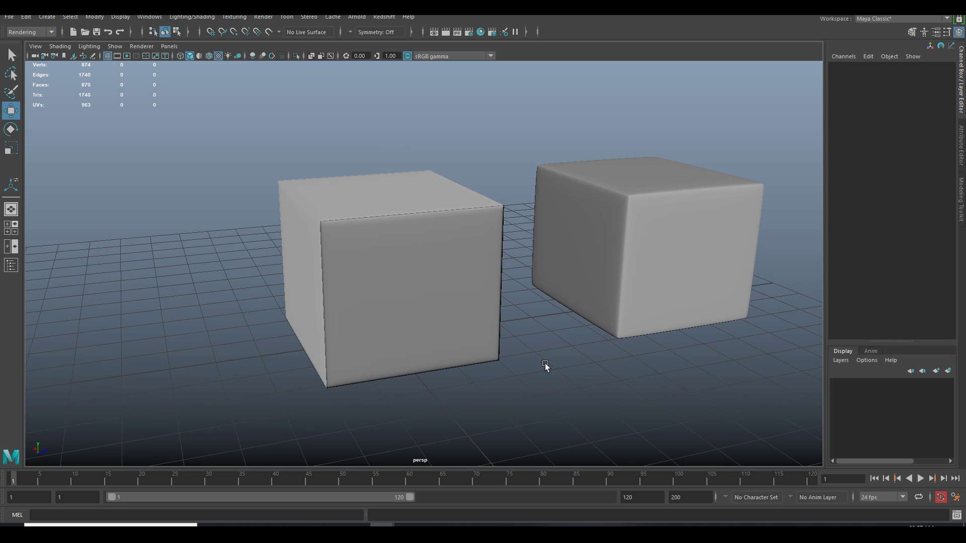
Step: Undo the move of the high-poly cube along Z
key(ctrl+z)
key(ctrl+z)
key(ctrl+z)
key(ctrl+z)
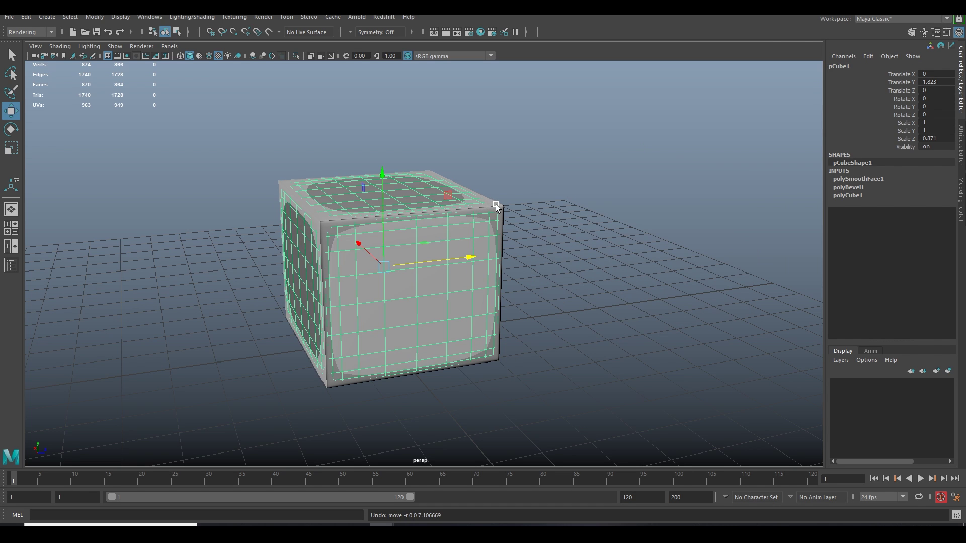
Step: Duplicate the low-poly cube and move the copy along Z to 7.148, clear of the original
click(496, 204)
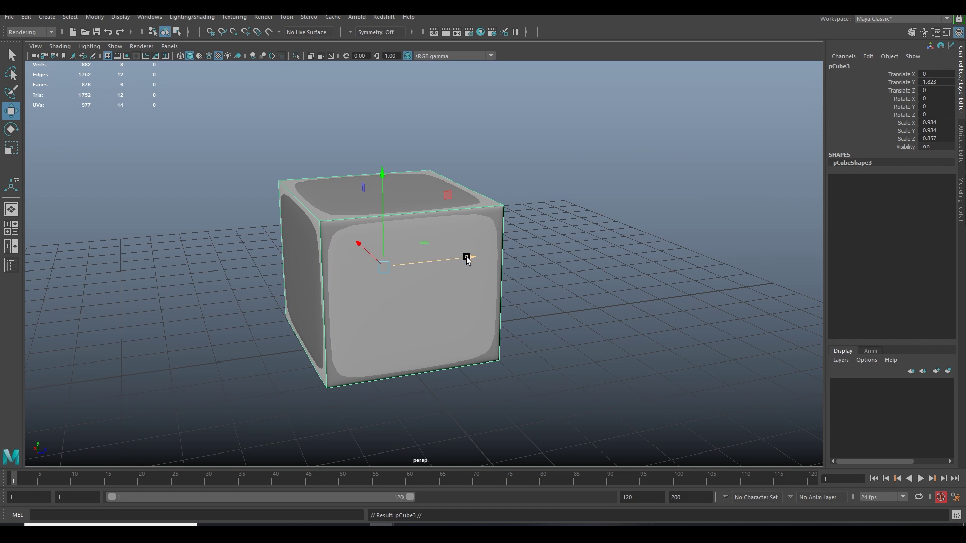
drag(466, 259, 707, 244)
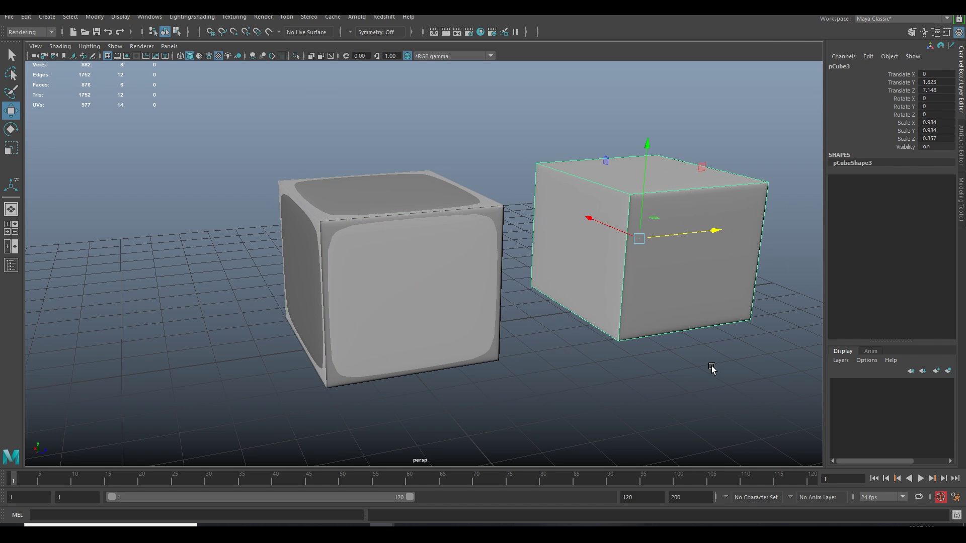
click(712, 368)
Step: Soften the edges of the original low-poly cube pCube2
click(498, 205)
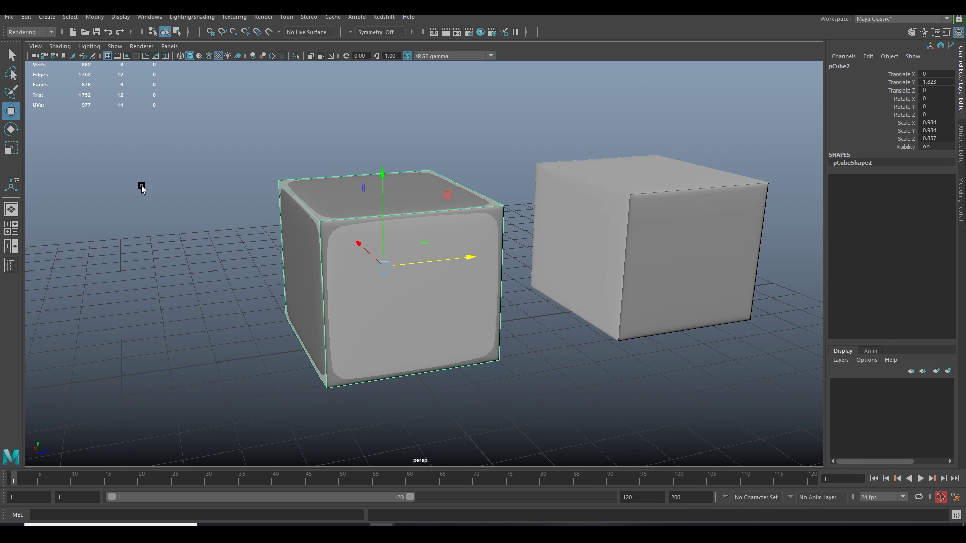
mouse_move(161, 177)
shift+right_down()
mouse_move(209, 196)
mouse_move(235, 184)
shift+right_up()
click(187, 209)
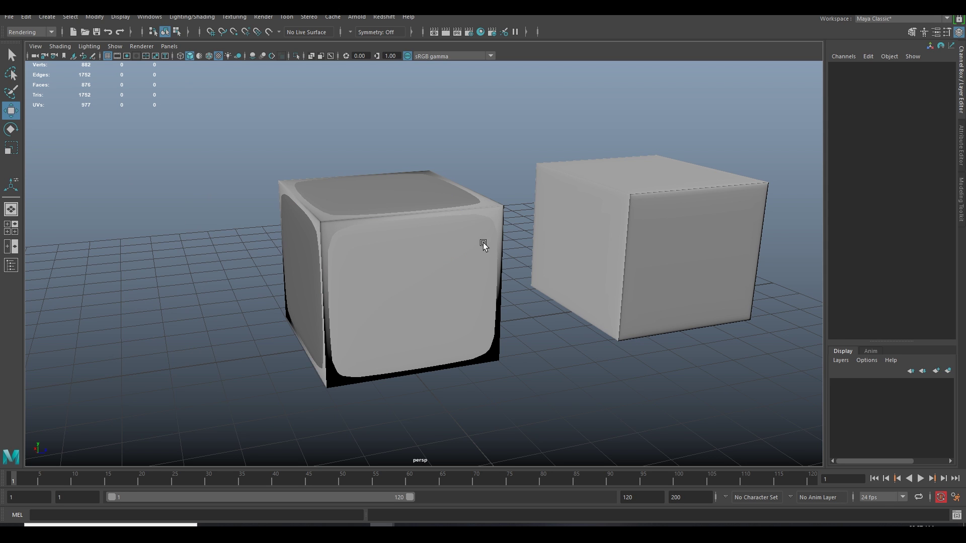
mouse_move(516, 177)
alt+mouse_down()
mouse_move(442, 152)
mouse_move(425, 156)
mouse_move(506, 179)
alt+mouse_up()
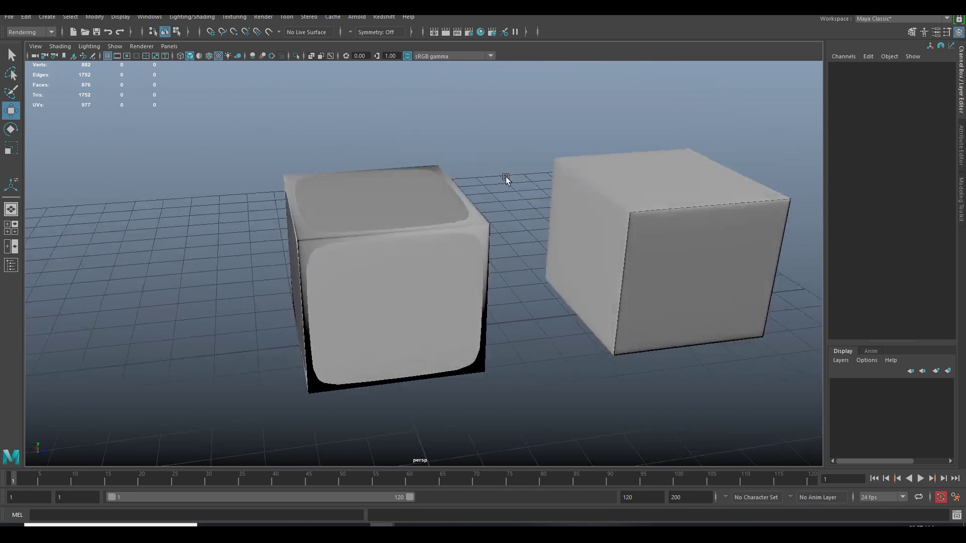
Step: Reopen Transfer Maps and display both mesh and envelope for the target pCubeShape2
click(416, 209)
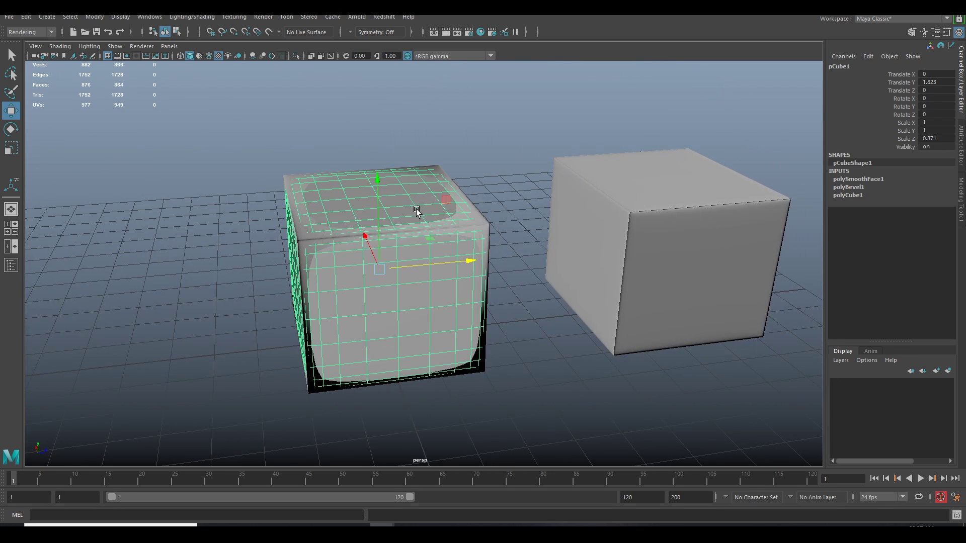
click(489, 221)
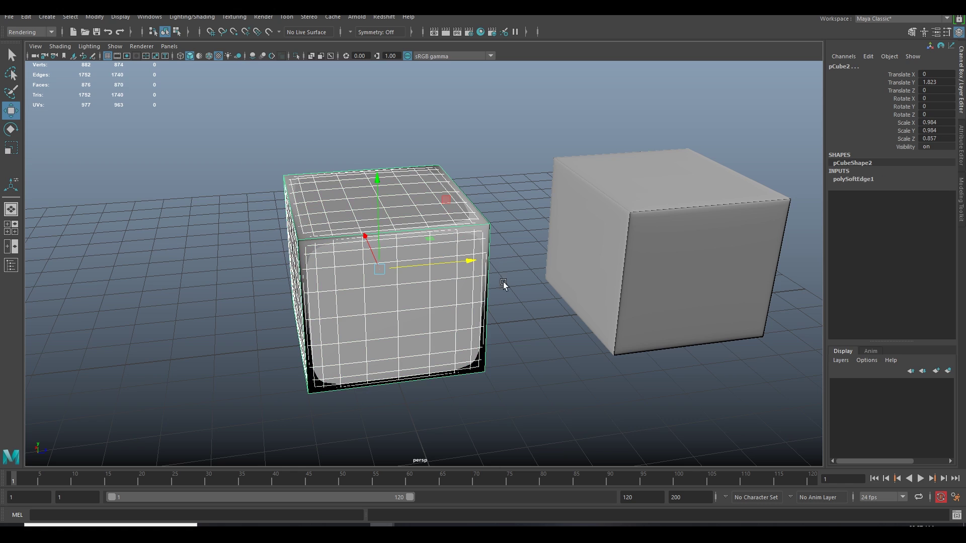
click(452, 109)
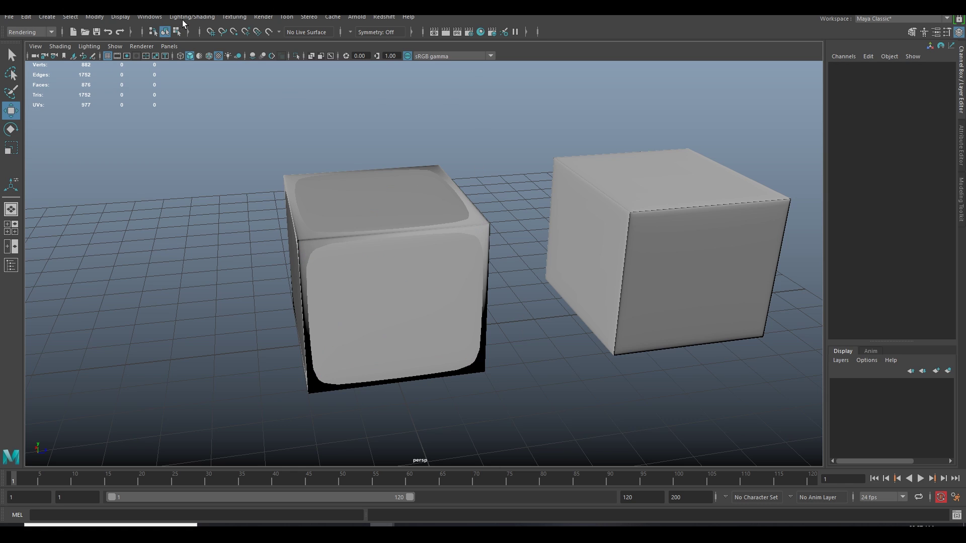
click(191, 17)
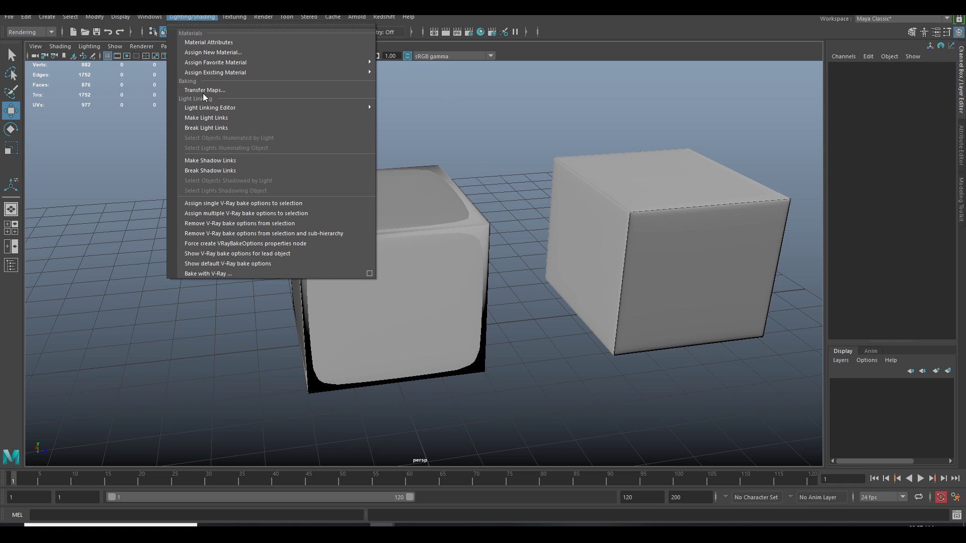
click(197, 90)
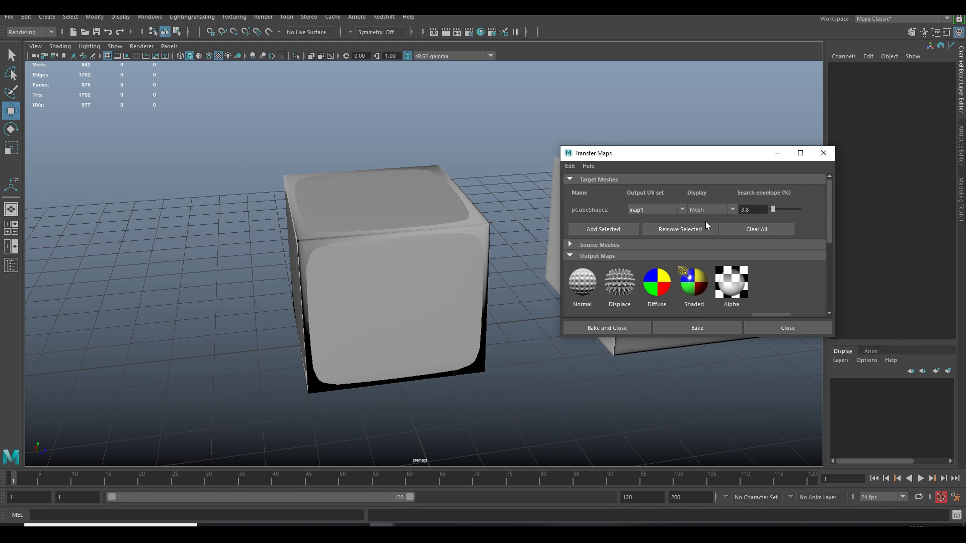
click(732, 210)
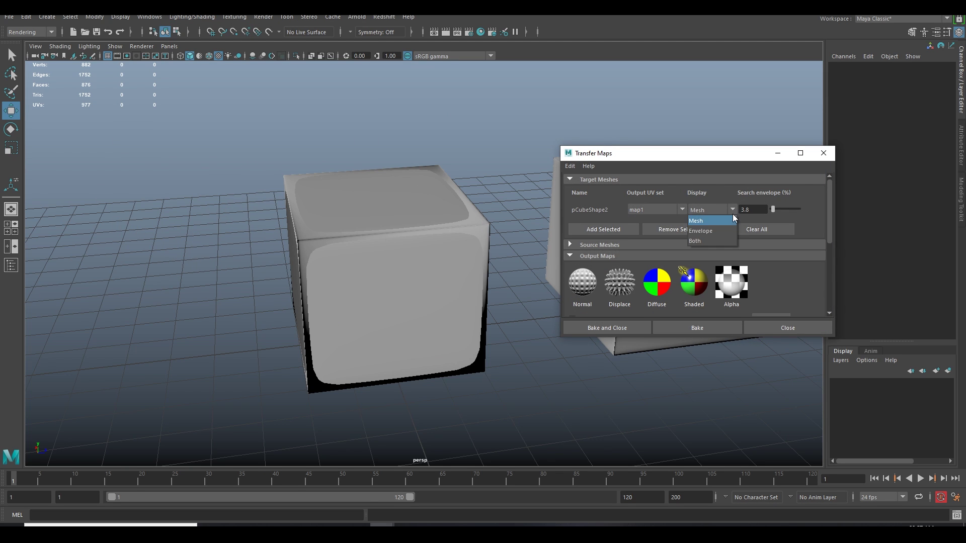
click(729, 240)
Step: Add a normal map output saved as E:/recordings/normal map/box2.tga in Targa format and bake it
mouse_move(243, 333)
alt+mouse_down()
mouse_move(279, 287)
mouse_move(246, 324)
alt+mouse_up()
click(582, 281)
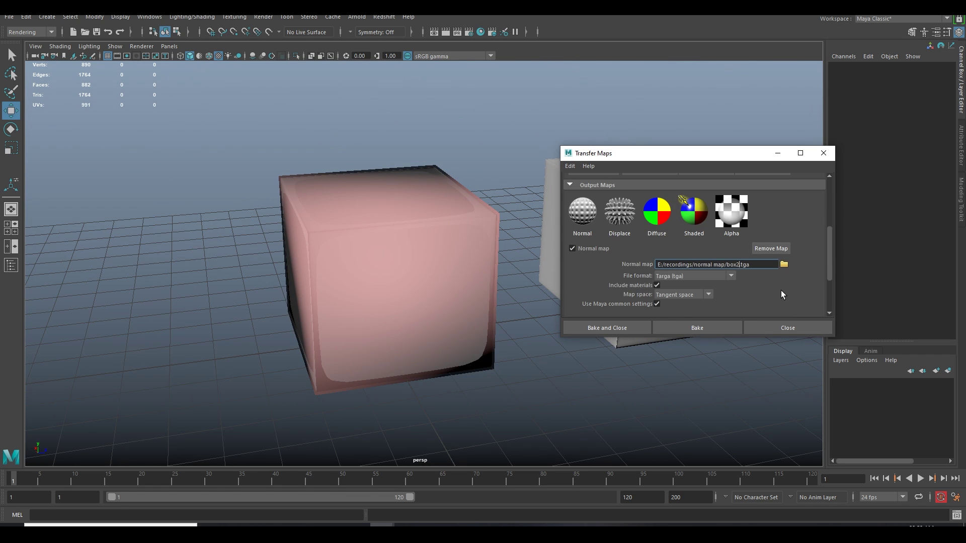
scroll(755, 297, down, 6)
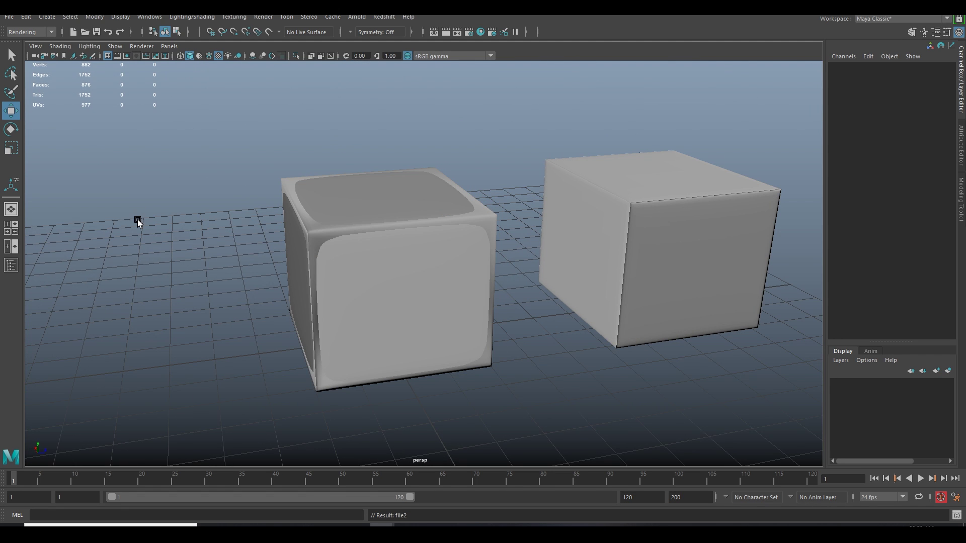
Step: Switch to shaded display without textures and remove the high-poly cube pCube1 from the view
key(5)
click(284, 262)
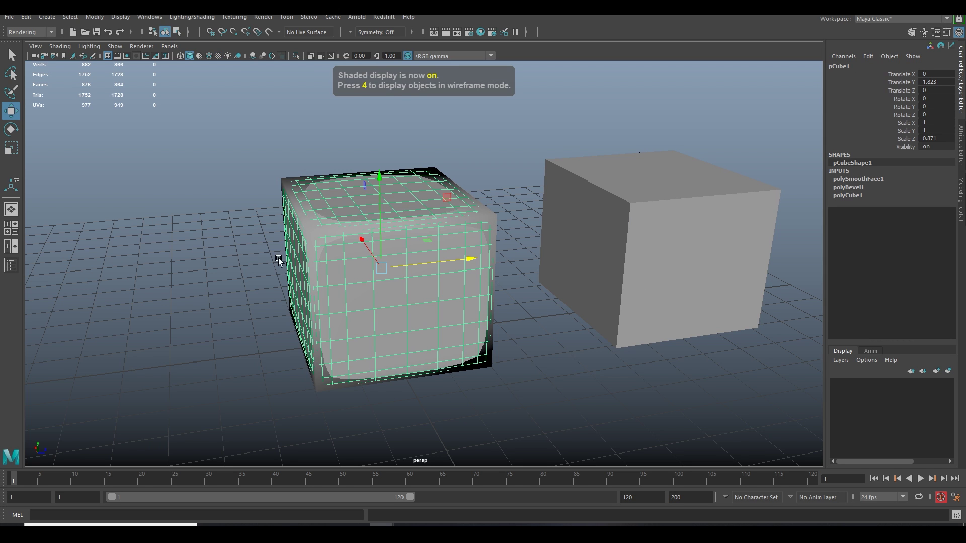
click(200, 234)
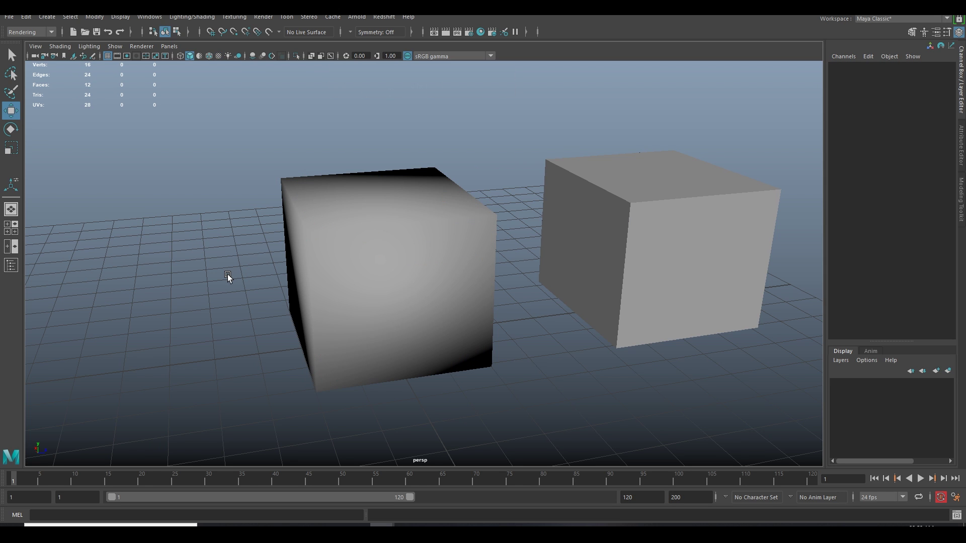
Step: Turn textured display back on and examine the faces and edges of the softened low-poly cube from several angles
key(6)
alt+drag(236, 249, 412, 269)
alt+right_drag(412, 269, 463, 279)
alt+drag(463, 279, 472, 227)
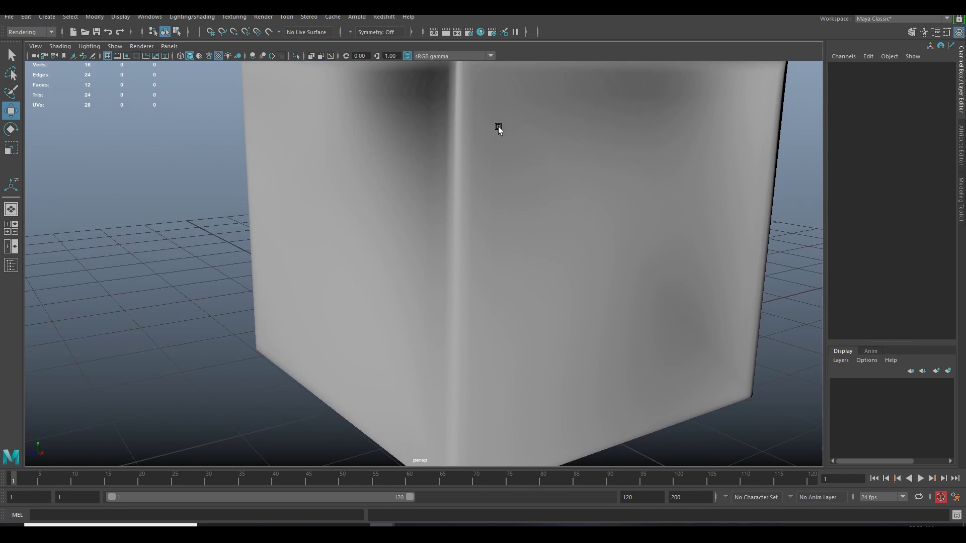
scroll(498, 130, down, 4)
alt+drag(498, 129, 441, 239)
scroll(341, 248, down, 5)
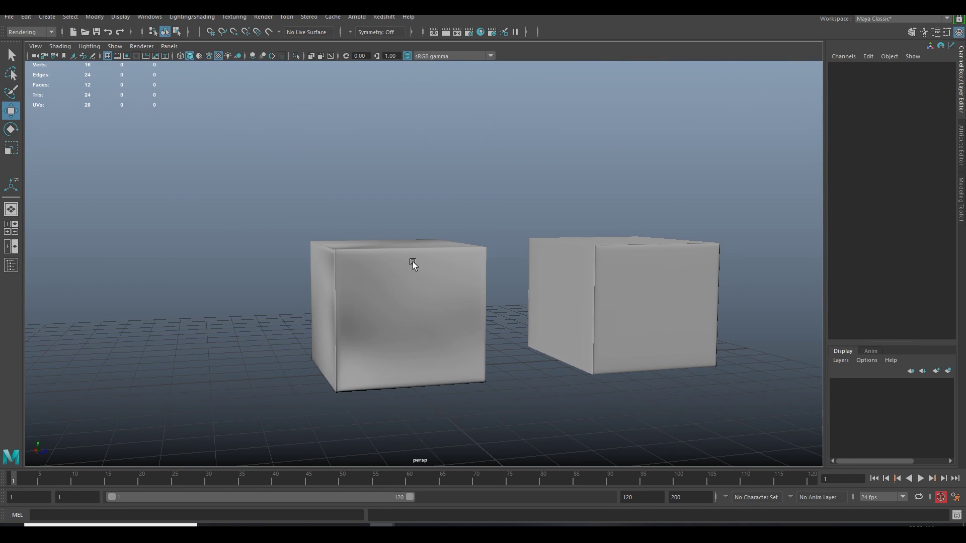
Step: Set the color space of the box2.tga file texture in the softened cube's bump mapping to Raw
click(413, 265)
key(ctrl+a)
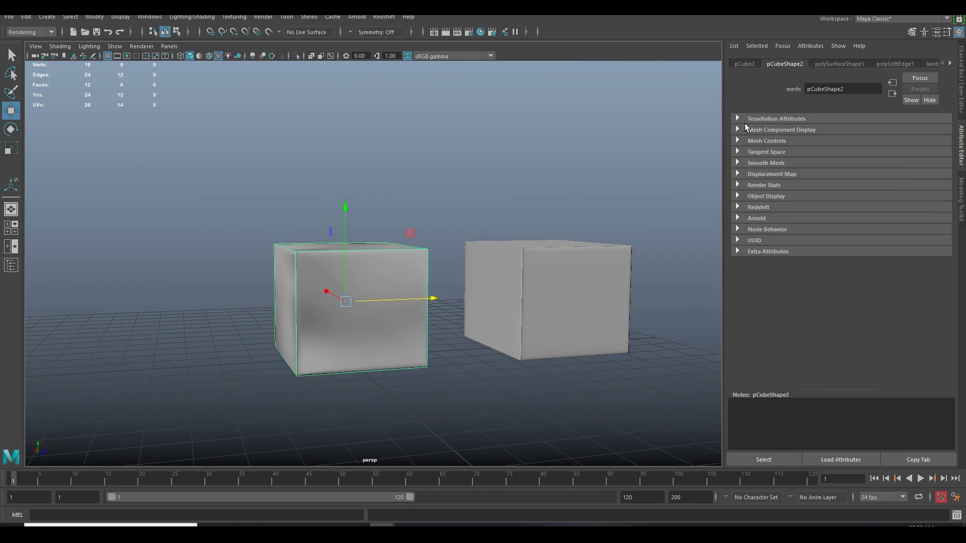
click(949, 65)
click(931, 111)
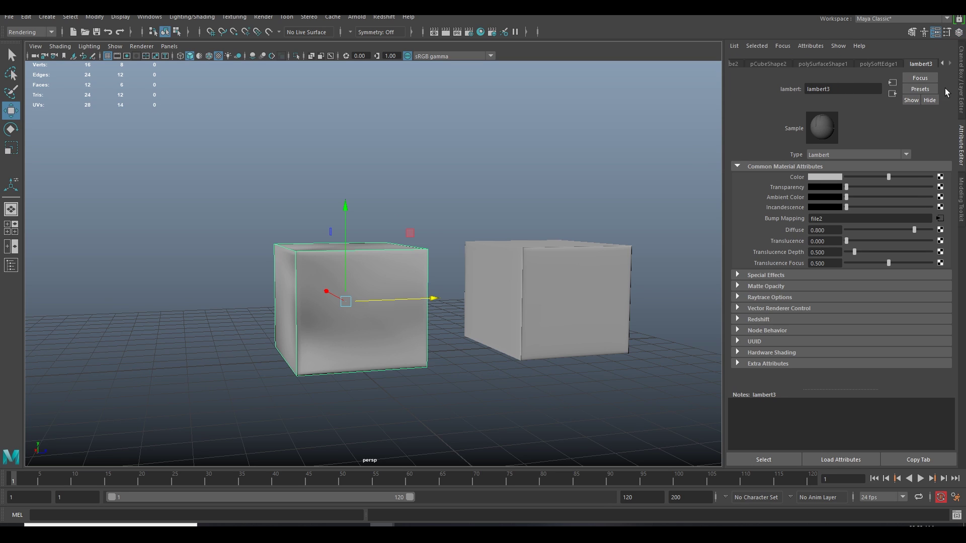
click(939, 219)
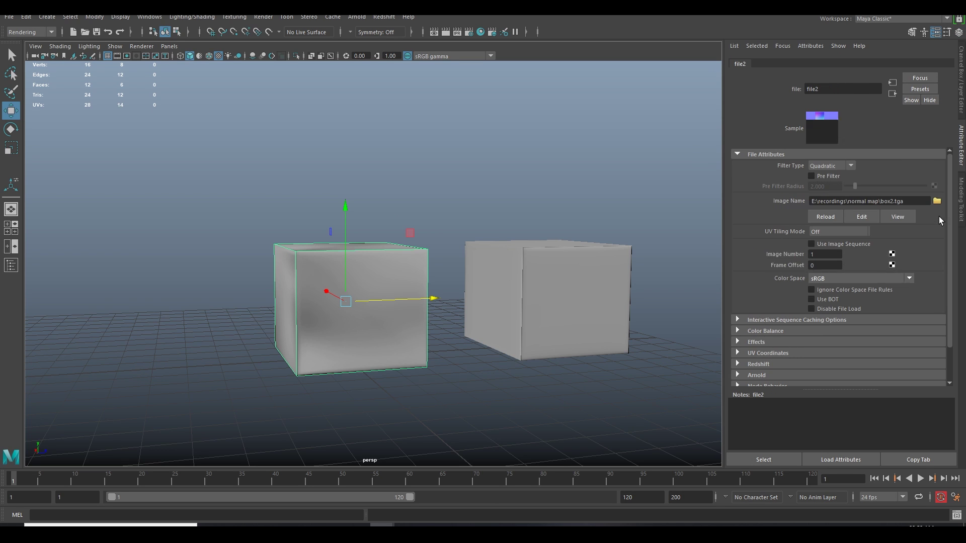
click(903, 278)
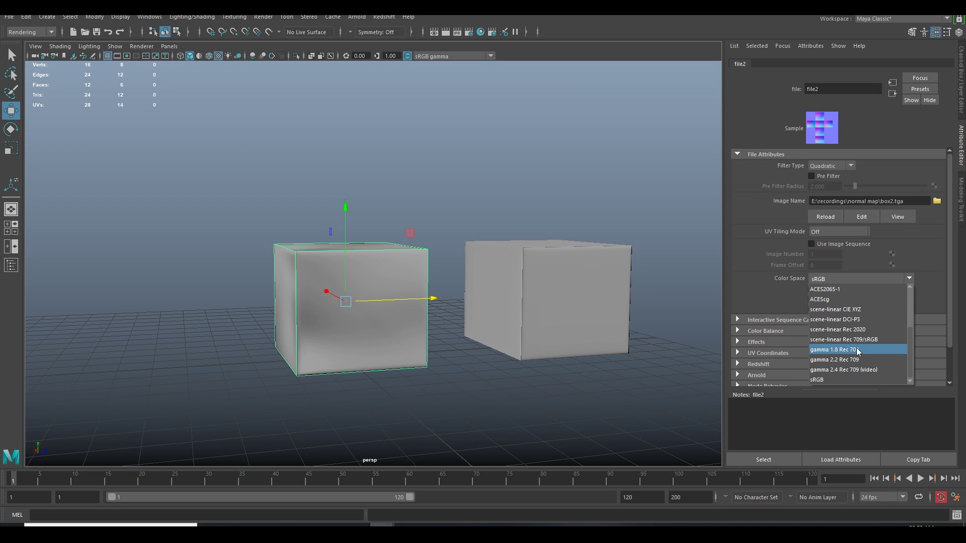
scroll(858, 350, down, 3)
click(839, 313)
click(177, 235)
Step: Examine the softened cube's edges up close and check the Use As setting of its bump2d2 node
alt+drag(179, 235, 360, 222)
scroll(426, 256, up, 5)
alt+drag(426, 256, 390, 265)
click(391, 266)
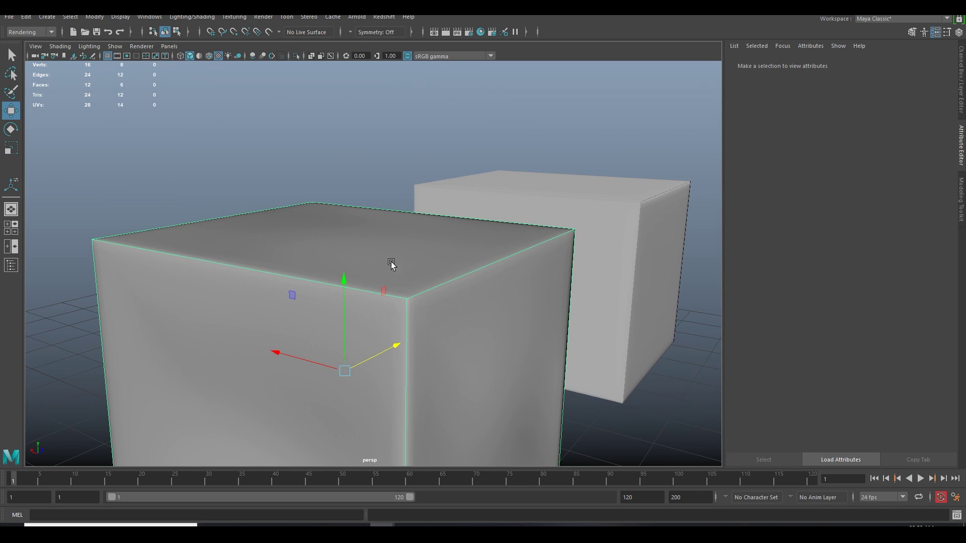
click(940, 218)
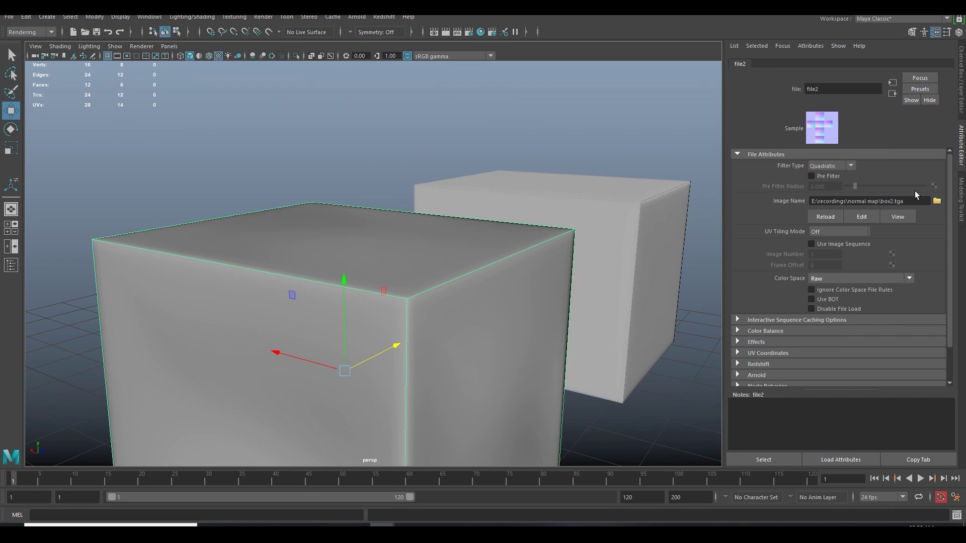
click(892, 95)
click(886, 184)
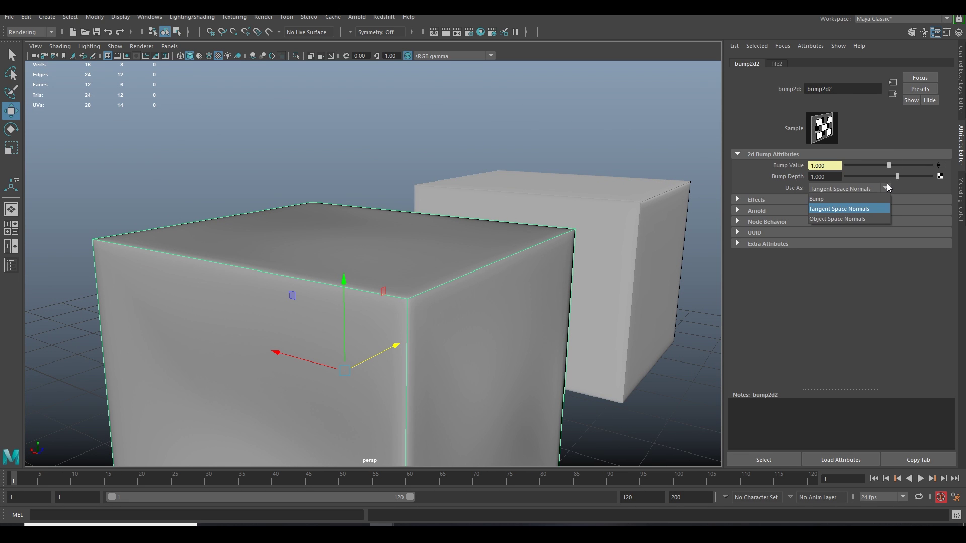
click(887, 184)
click(149, 149)
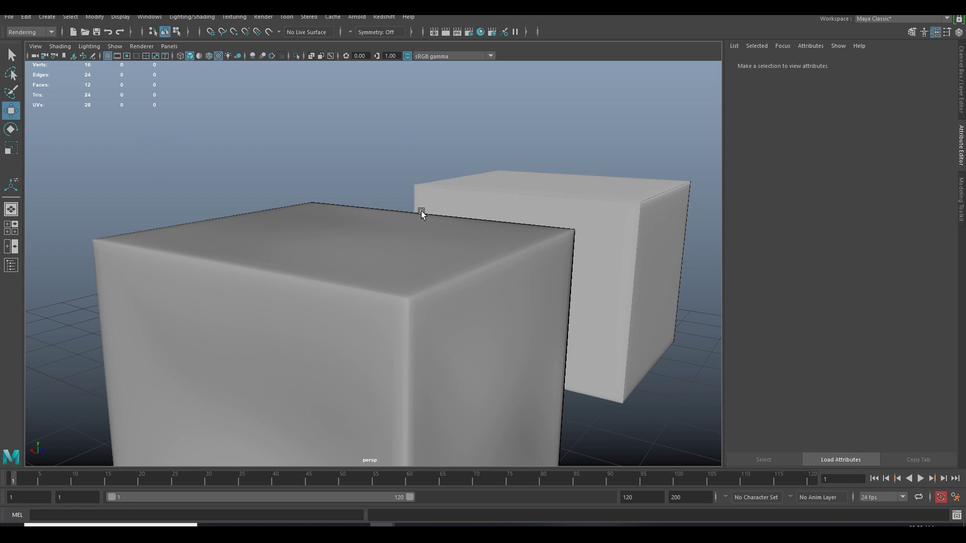
Step: Change the type of the softened cube's lambert3 material to Phong
alt+right_drag(578, 371, 579, 341)
alt+drag(614, 333, 481, 340)
alt+middle_drag(589, 302, 529, 268)
alt+drag(530, 270, 615, 270)
key(ctrl+z)
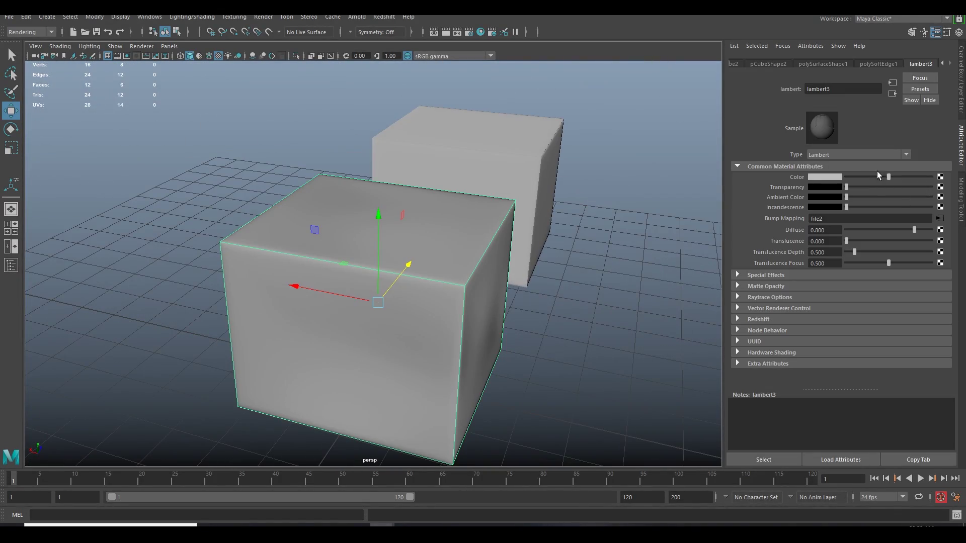
click(884, 154)
scroll(869, 197, down, 5)
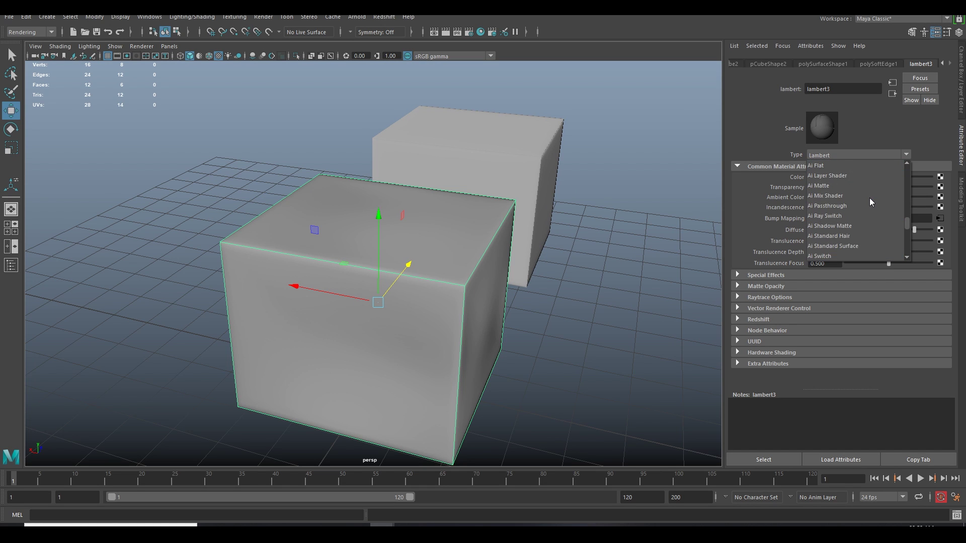
scroll(871, 199, down, 5)
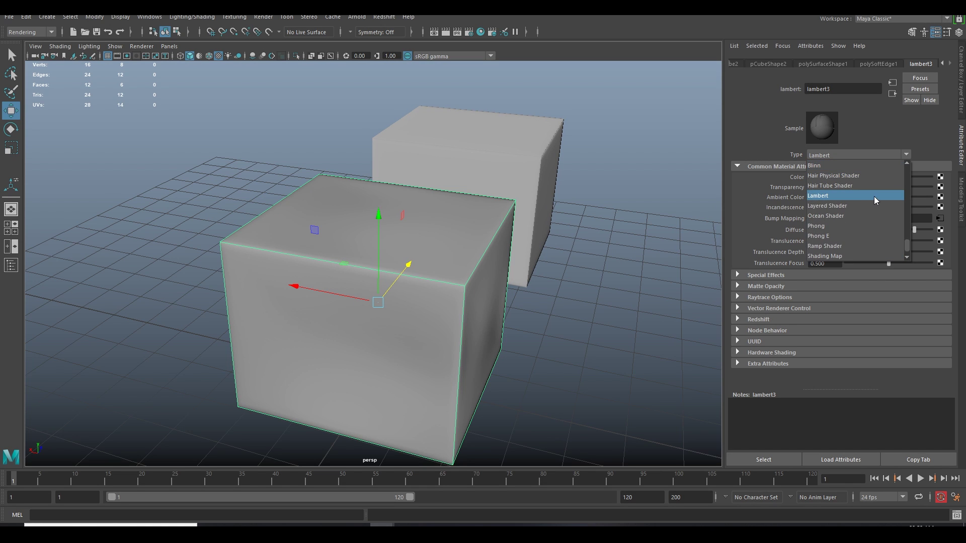
click(868, 226)
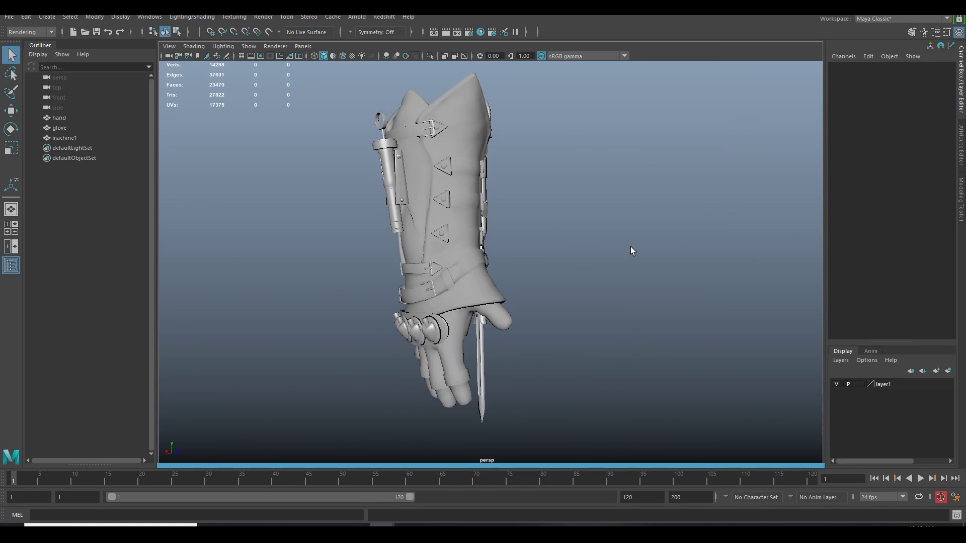
Step: Examine the low-poly glove model from several angles and compare it with the high-poly sculpt in ZBrush
alt+drag(622, 245, 538, 234)
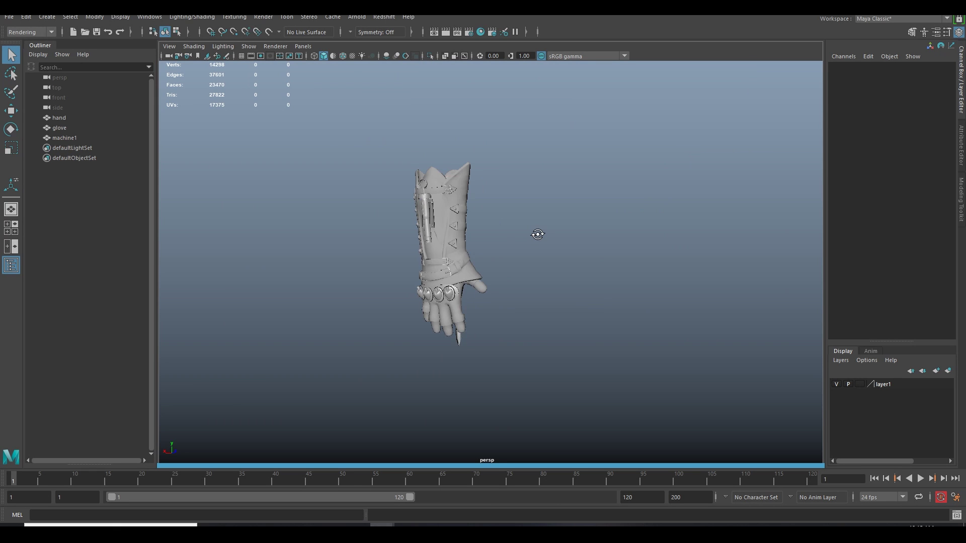
alt+drag(538, 233, 573, 224)
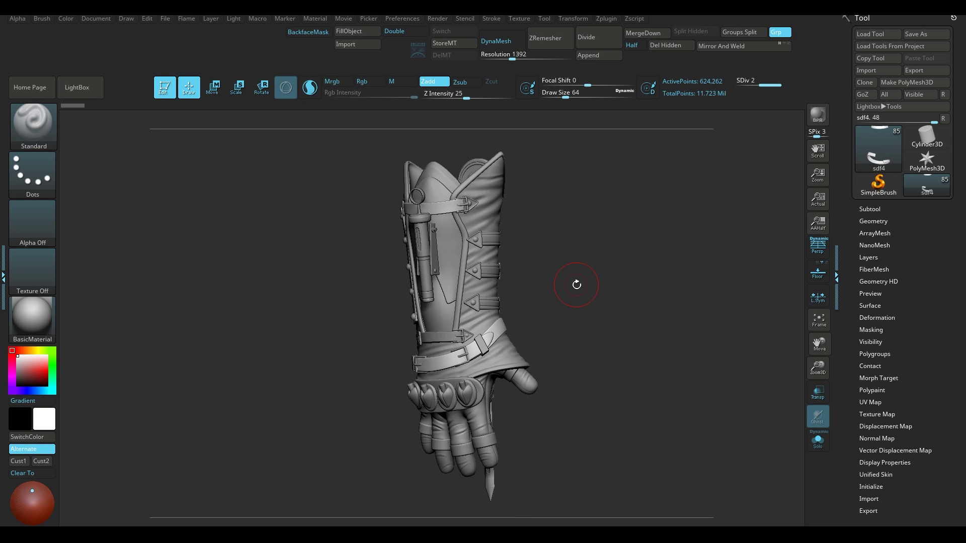
drag(569, 287, 588, 320)
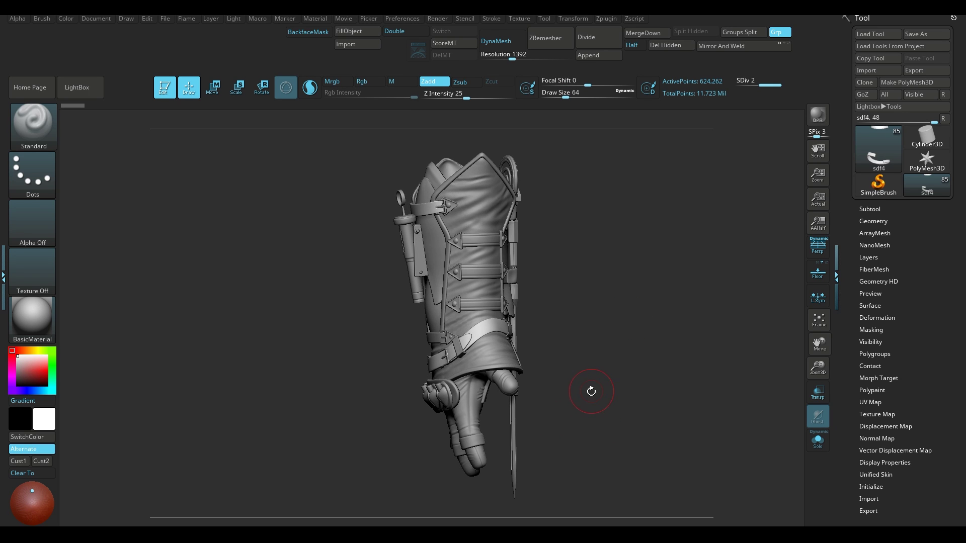
alt+click(491, 400)
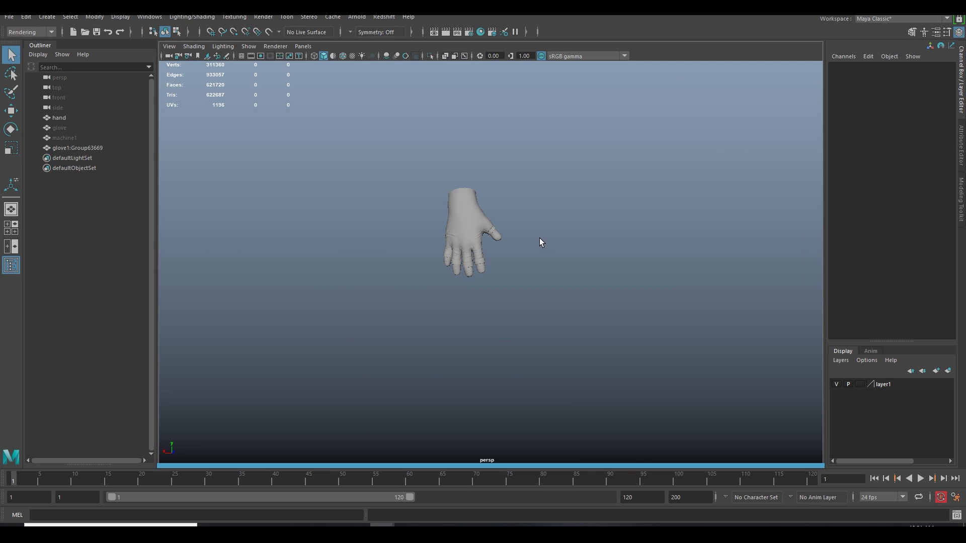
Step: Examine the fingers and cuffs of the overlapping low-poly hand and imported high-poly glove in Maya up close
scroll(539, 238, up, 10)
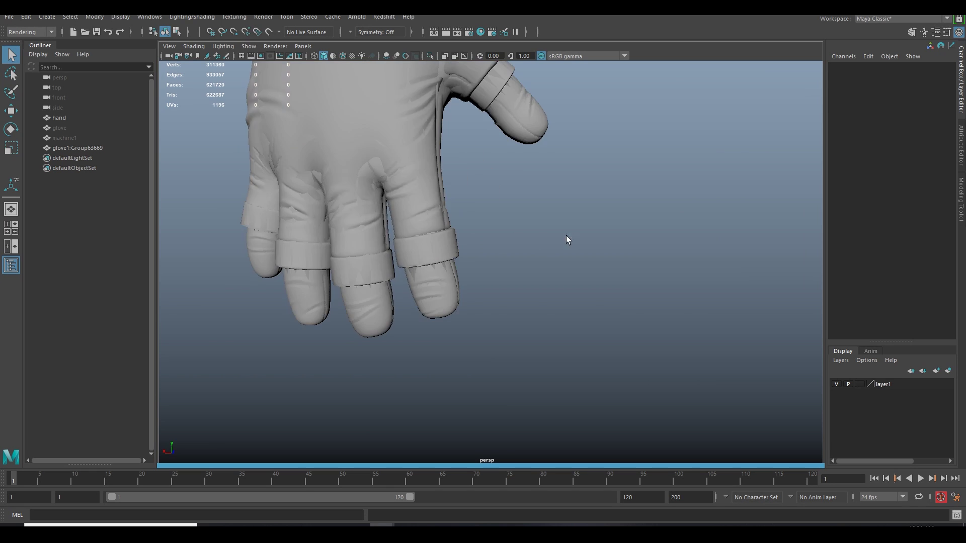
alt+drag(566, 235, 356, 293)
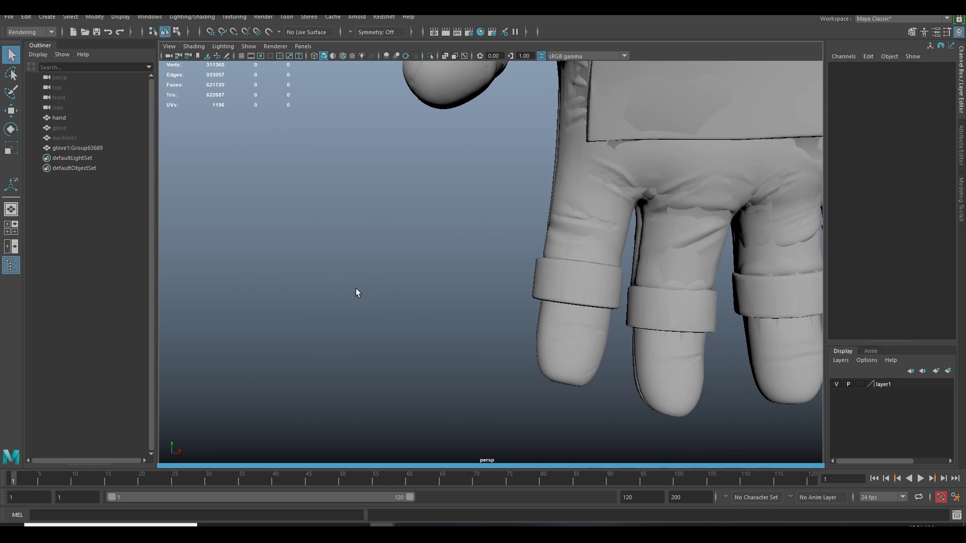
click(549, 343)
scroll(474, 310, up, 3)
alt+drag(475, 310, 767, 285)
scroll(440, 267, up, 5)
scroll(632, 280, down, 5)
Step: Check the low-poly hand's UV layout in the UV Editor and return to the 3D view
key(F2)
click(387, 17)
click(412, 36)
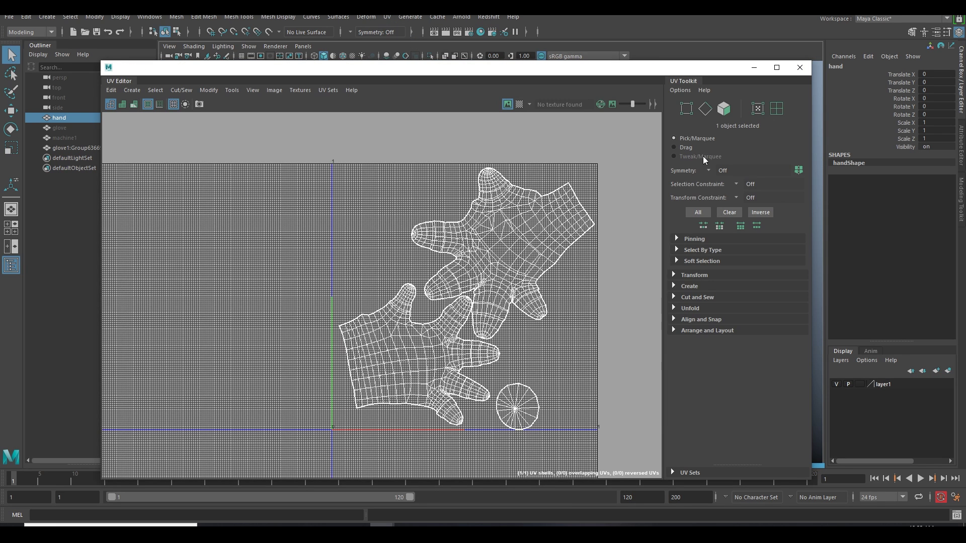
click(800, 67)
alt+drag(598, 189, 580, 250)
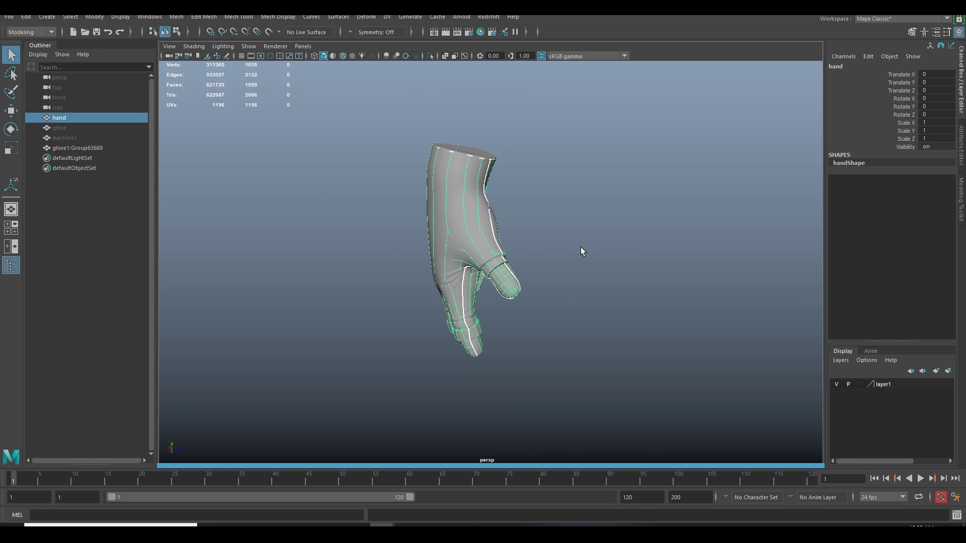
Step: Open Transfer Maps for the low-poly hand, reset the settings, and clear and re-add handShape as the target mesh
click(48, 33)
click(41, 90)
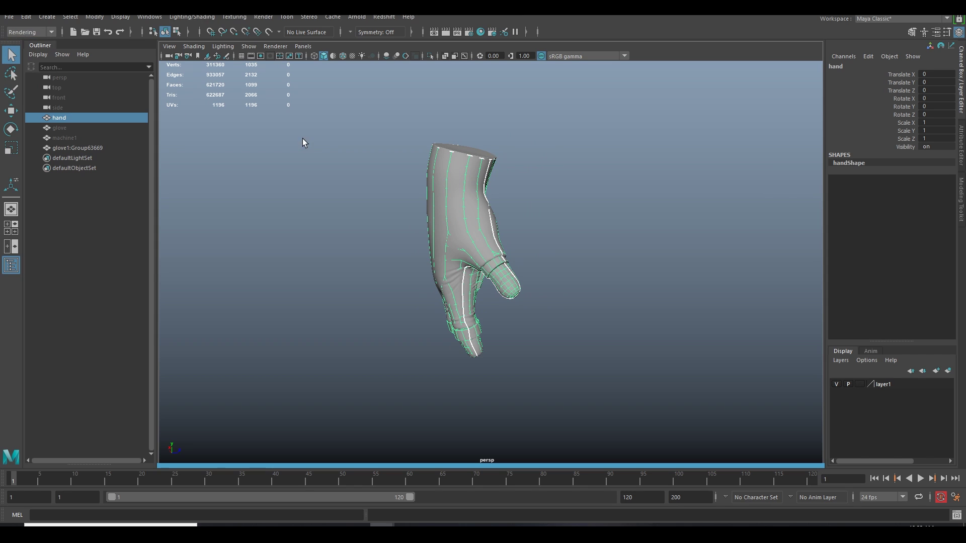
click(171, 17)
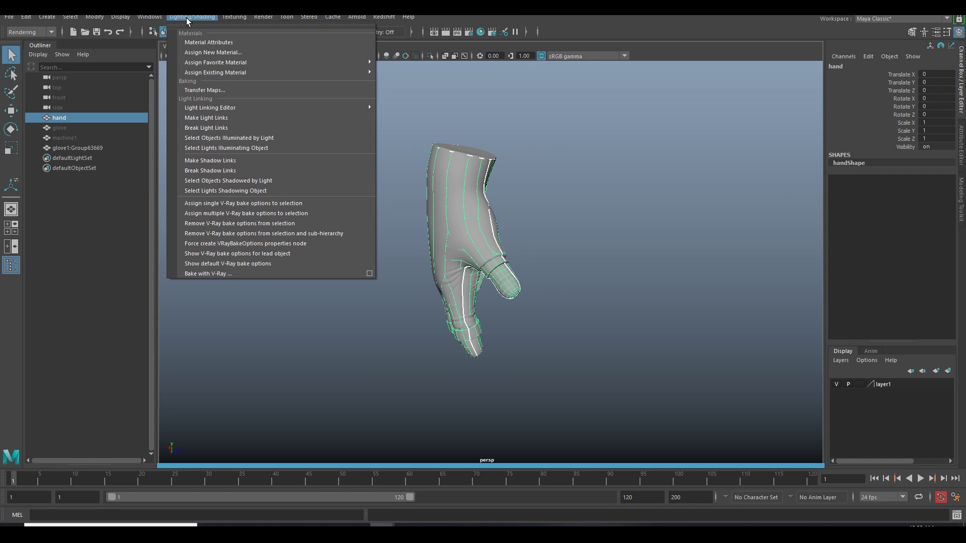
click(229, 91)
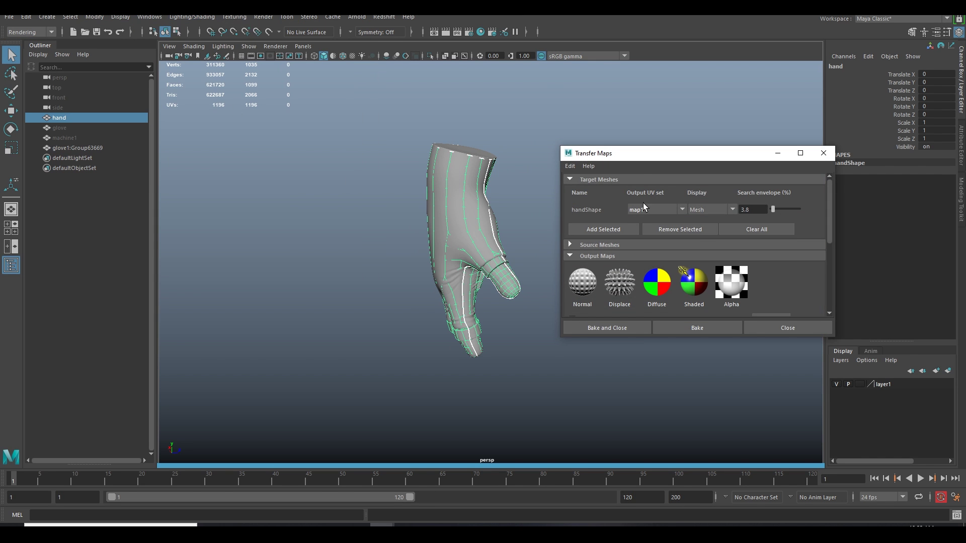
click(570, 166)
click(581, 185)
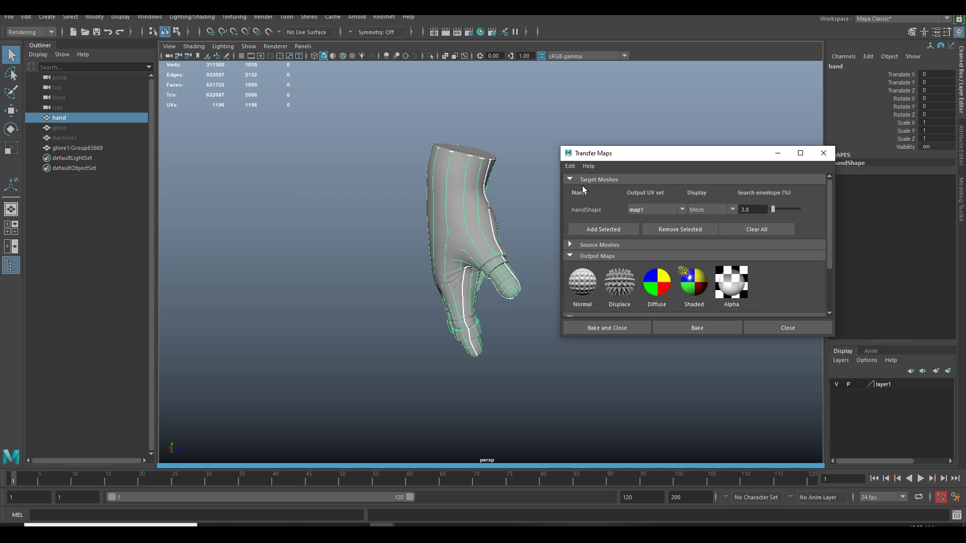
click(762, 229)
click(606, 220)
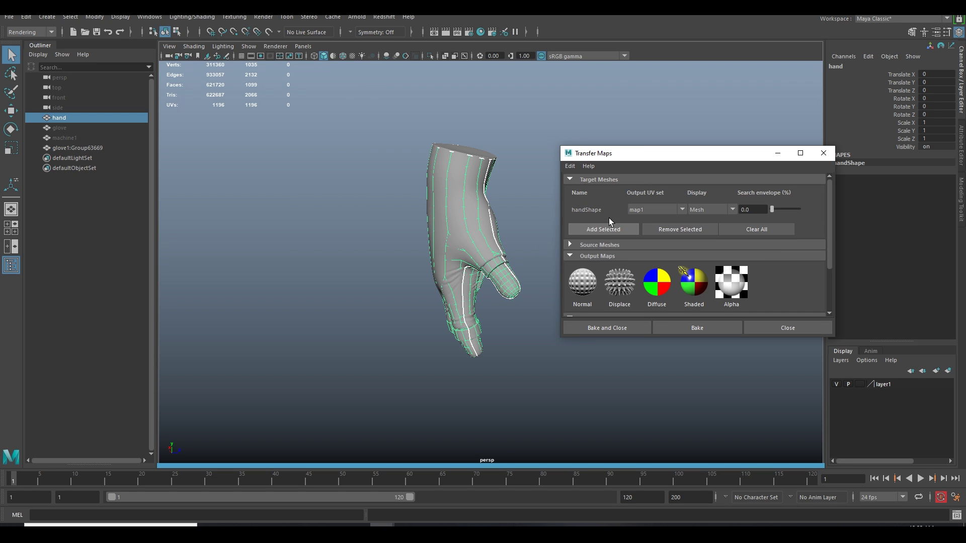
Step: Add the high-poly glove1:Group63669 as the source mesh
click(580, 245)
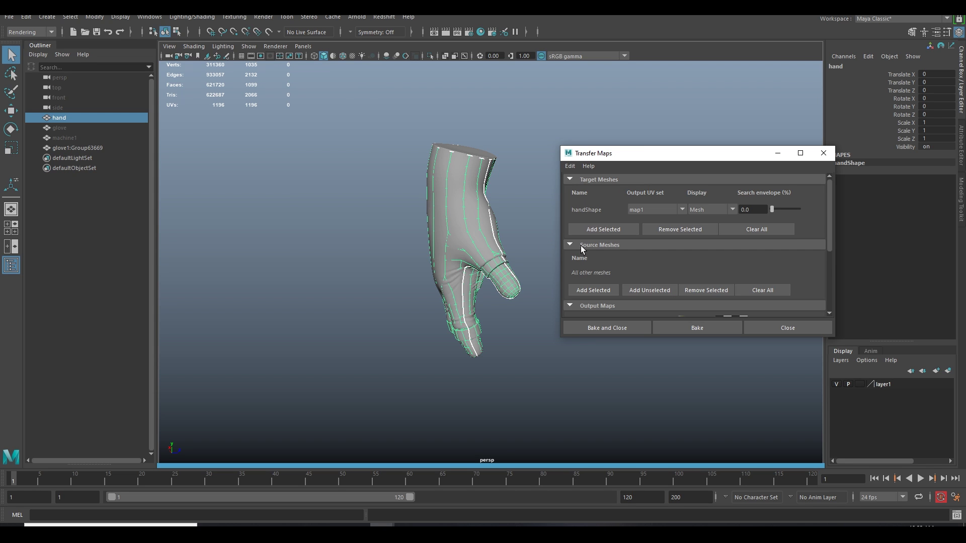
click(479, 157)
click(599, 290)
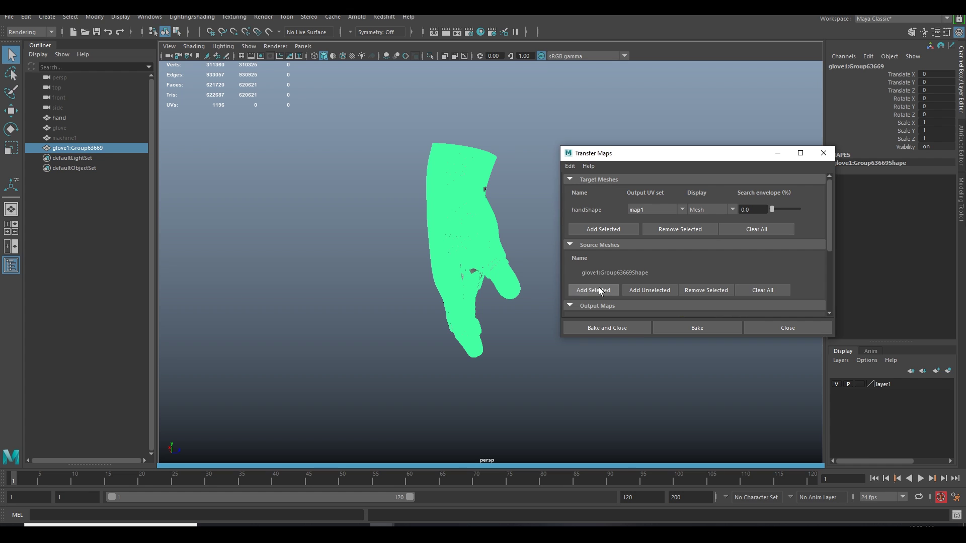
click(537, 213)
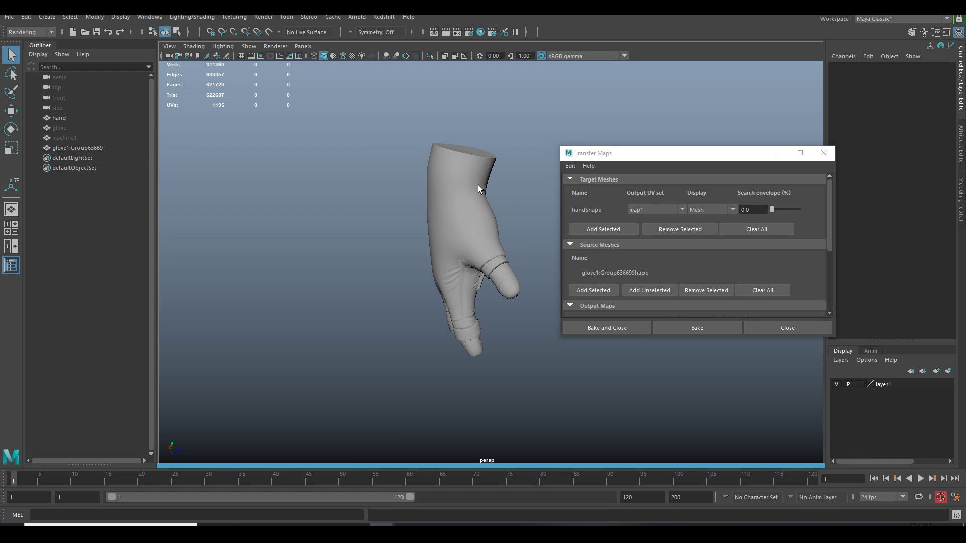
Step: Display both the mesh and envelope of handShape and set its search envelope to 0.5%
click(730, 209)
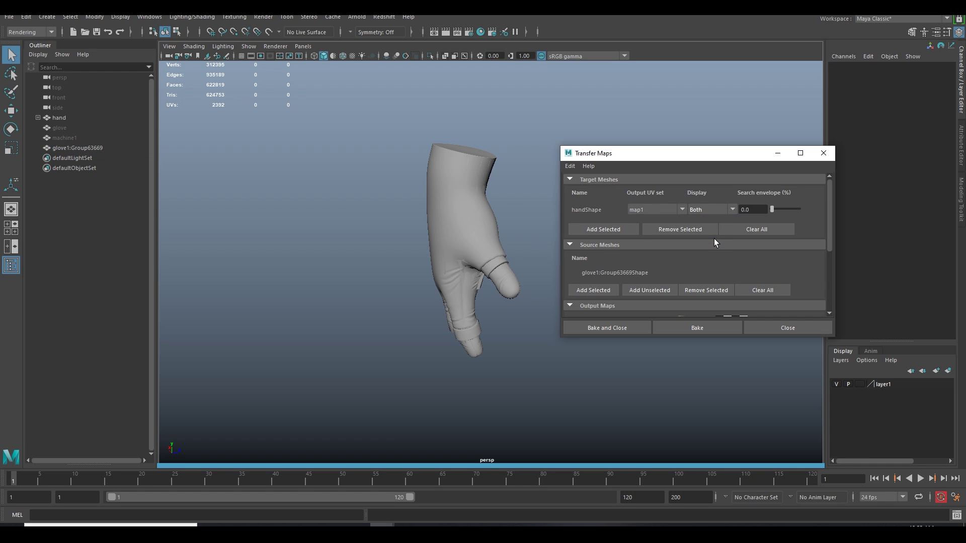
drag(771, 209, 772, 213)
text(0.5)
key(Return)
scroll(475, 316, up, 5)
alt+drag(475, 316, 499, 270)
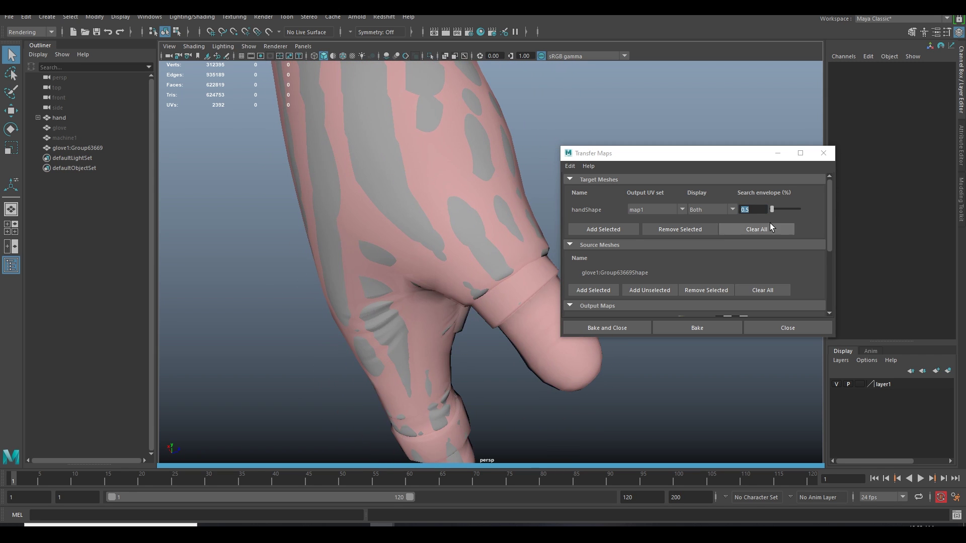
Step: Set the search envelope of handShape to 1.0% and check how it covers the palm and fingers
click(757, 210)
text(1.0)
key(Return)
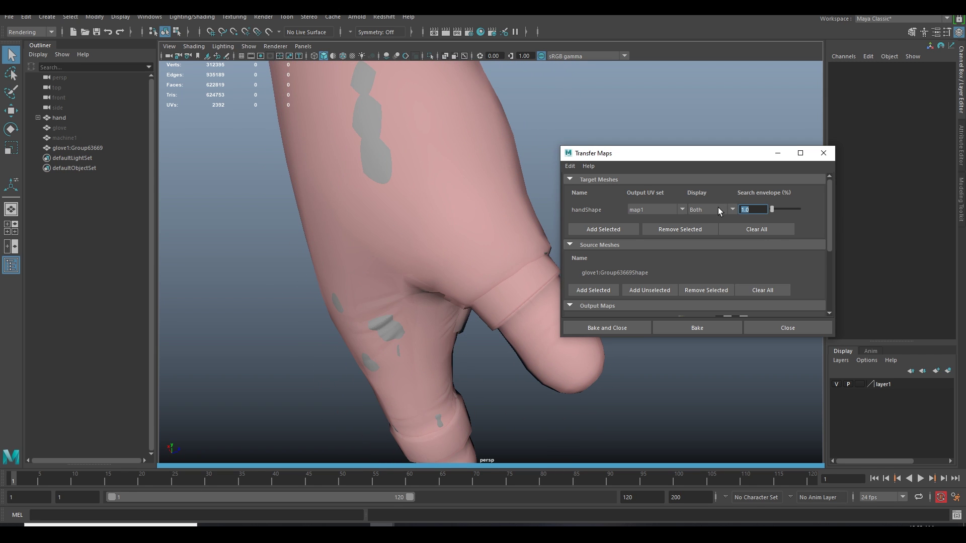
scroll(463, 339, down, 2)
alt+middle_drag(466, 336, 395, 222)
alt+drag(395, 222, 385, 270)
scroll(392, 205, up, 5)
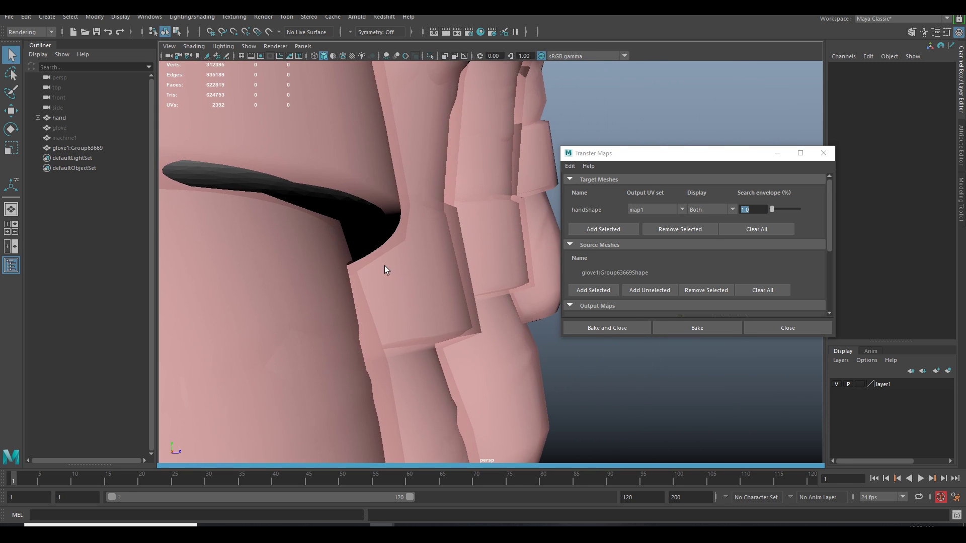
Step: Shift and scale the envelope's edge loop at the lower edge of a finger cuff to cover the exposed source mesh
click(403, 235)
alt+drag(388, 216, 189, 220)
key(F10)
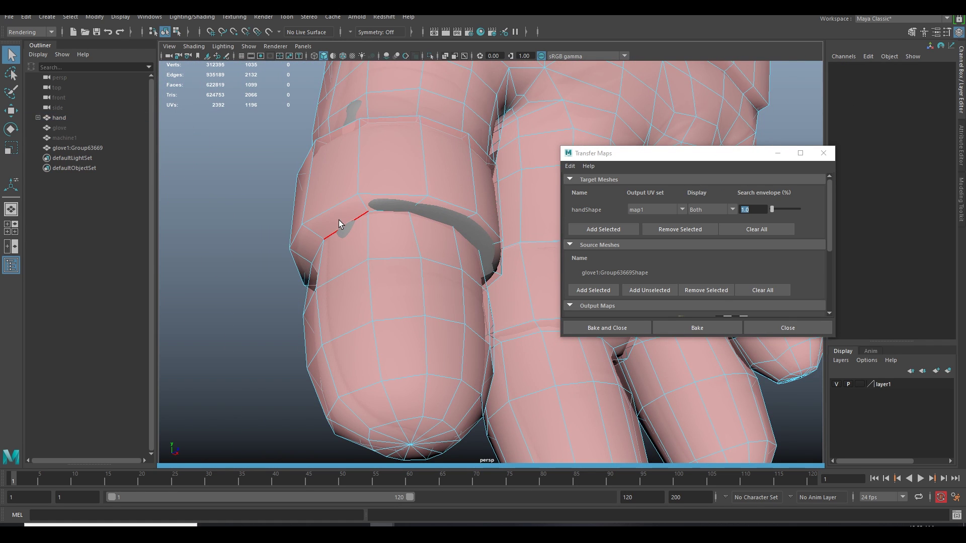
double_click(456, 244)
key(w)
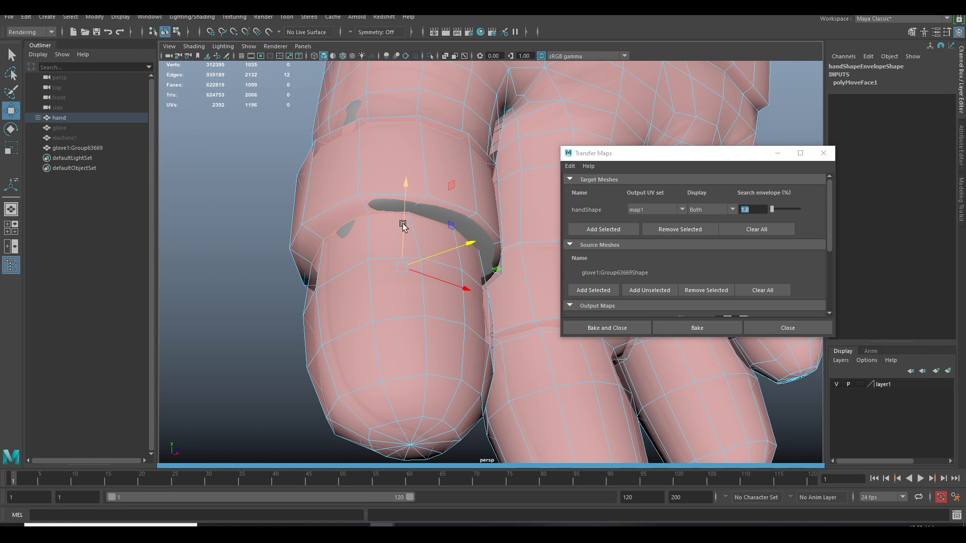
drag(402, 223, 403, 226)
key(r)
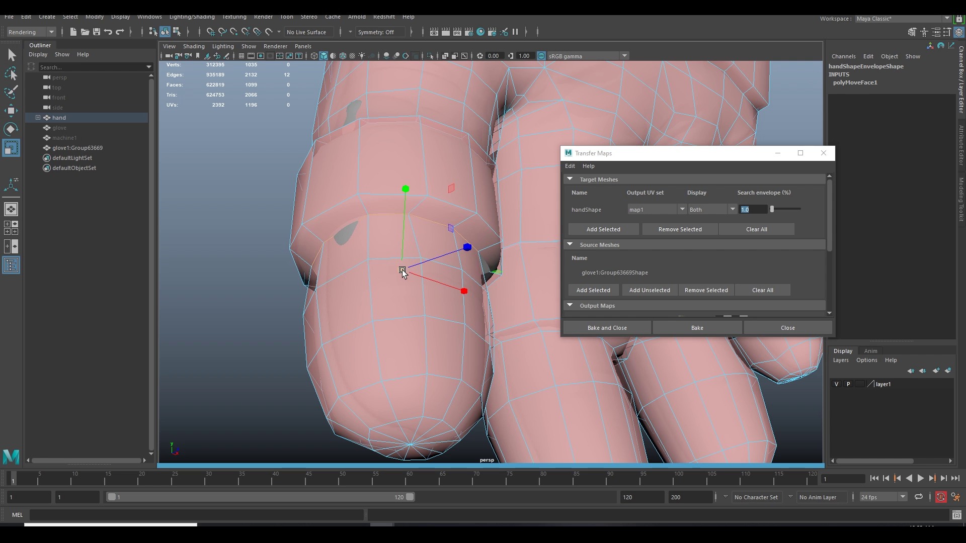
mouse_move(403, 270)
mouse_down()
mouse_move(410, 258)
mouse_move(401, 256)
mouse_up()
scroll(421, 261, down, 5)
key(w)
scroll(453, 271, up, 6)
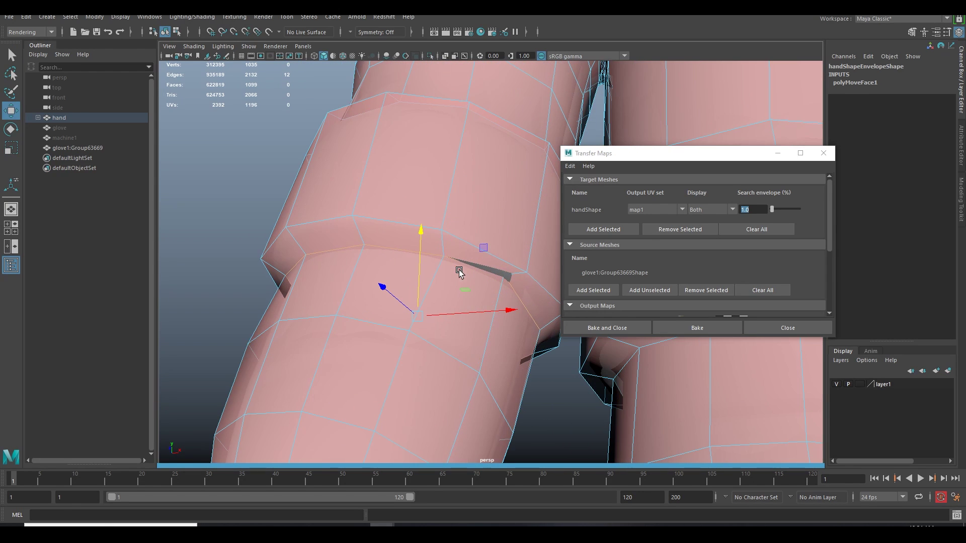
Step: Switch only the envelope mesh to vertex editing and select the vertex beside the gap under the finger cuff
right_drag(506, 274, 506, 225)
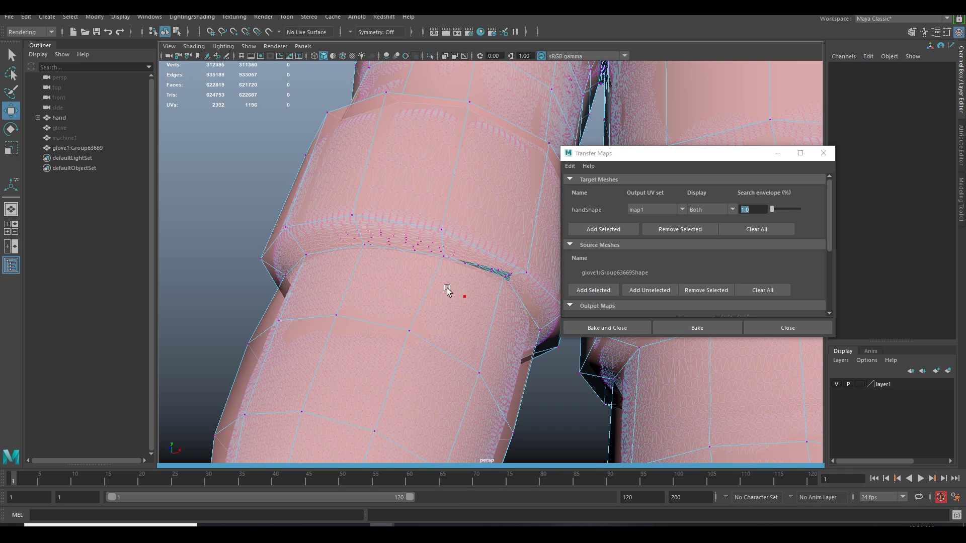
click(481, 297)
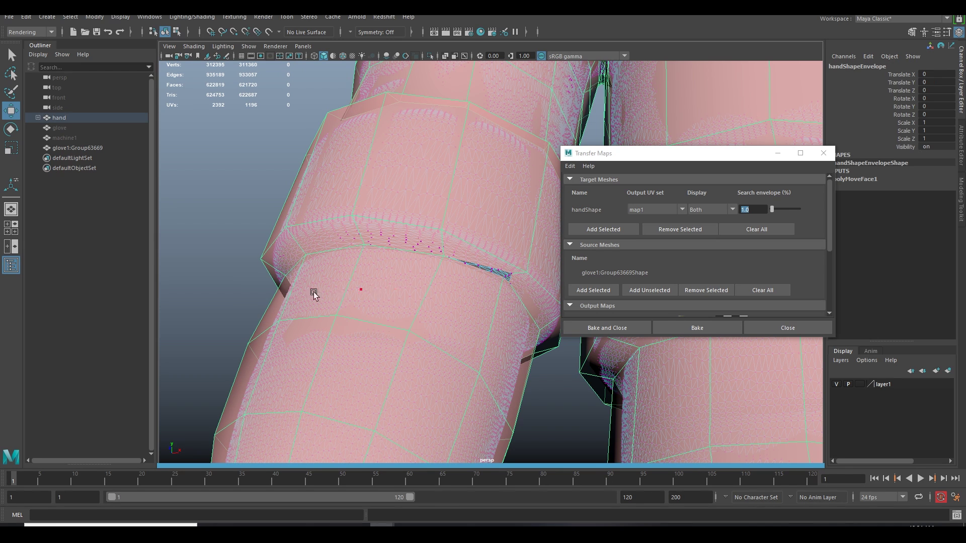
click(223, 272)
right_drag(286, 215, 243, 205)
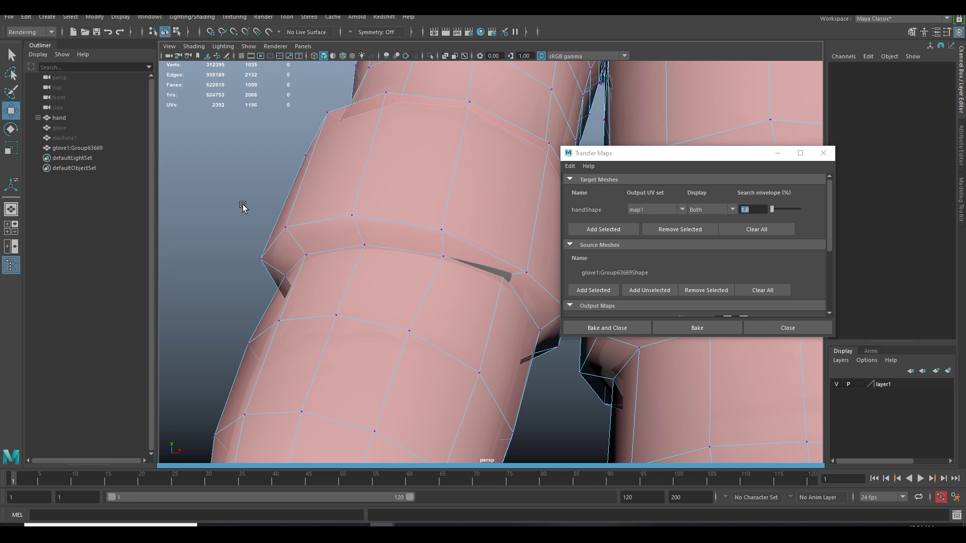
click(504, 279)
scroll(468, 323, down, 5)
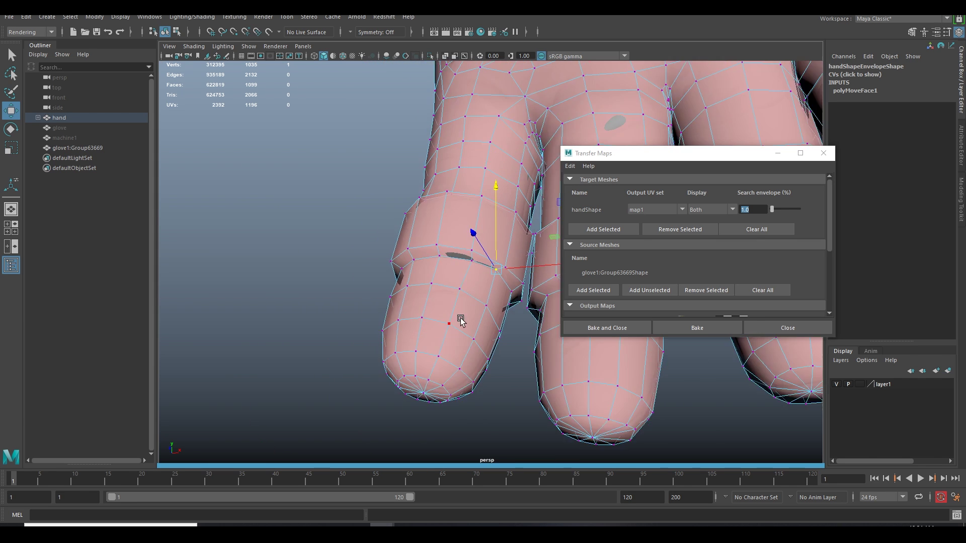
scroll(403, 302, up, 5)
alt+drag(306, 280, 510, 292)
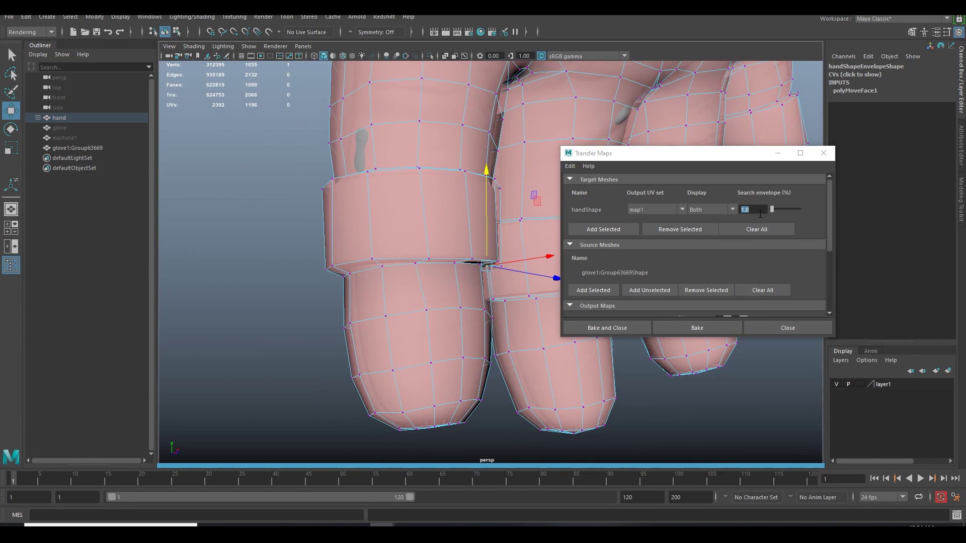
Step: Set the search envelope of handShape to 1.5% and check the envelope vertices around the finger cuffs
click(752, 207)
click(429, 268)
scroll(472, 266, down, 5)
alt+drag(473, 265, 549, 265)
click(460, 258)
click(508, 248)
alt+drag(547, 262, 423, 262)
click(491, 231)
click(443, 237)
Step: Move the envelope vertex in the web between thumb and palm to cover the exposed source mesh beside it
scroll(428, 259, down, 5)
alt+drag(435, 254, 416, 213)
scroll(459, 244, up, 10)
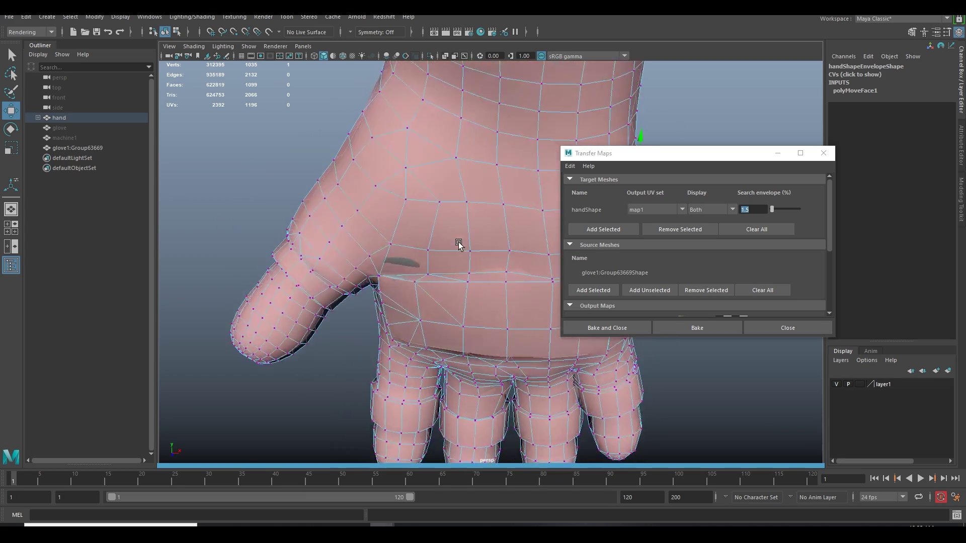
click(263, 338)
drag(245, 368, 243, 371)
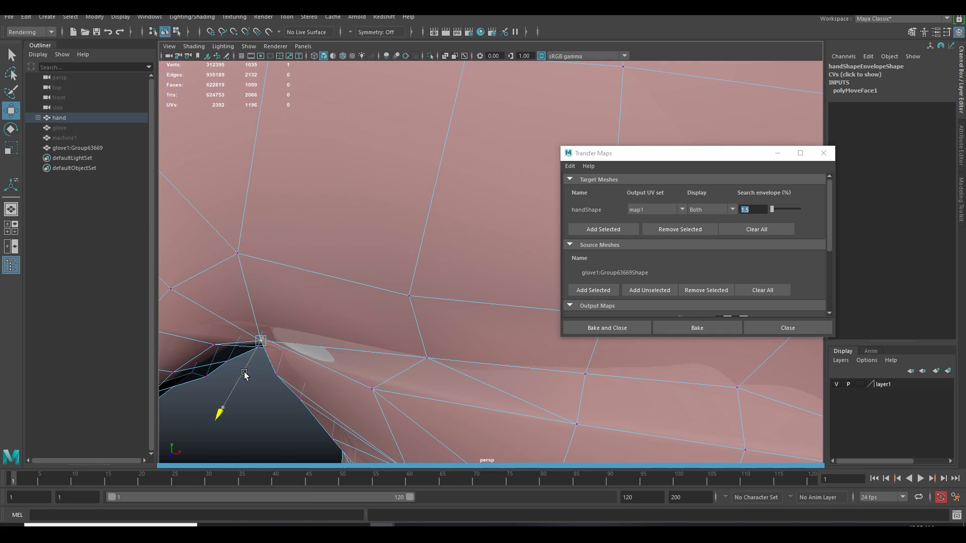
drag(254, 310, 252, 303)
scroll(262, 302, down, 10)
alt+drag(362, 287, 281, 249)
scroll(384, 237, down, 5)
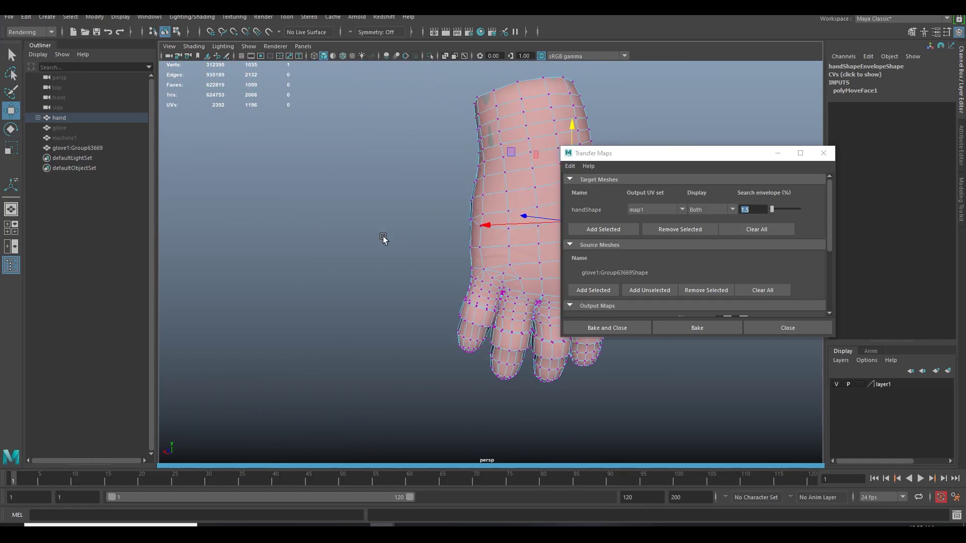
scroll(443, 274, up, 8)
Step: Add a Normal output map and save it as a Targa file named 1 in the hidden blade folder
scroll(402, 272, down, 5)
scroll(725, 245, down, 3)
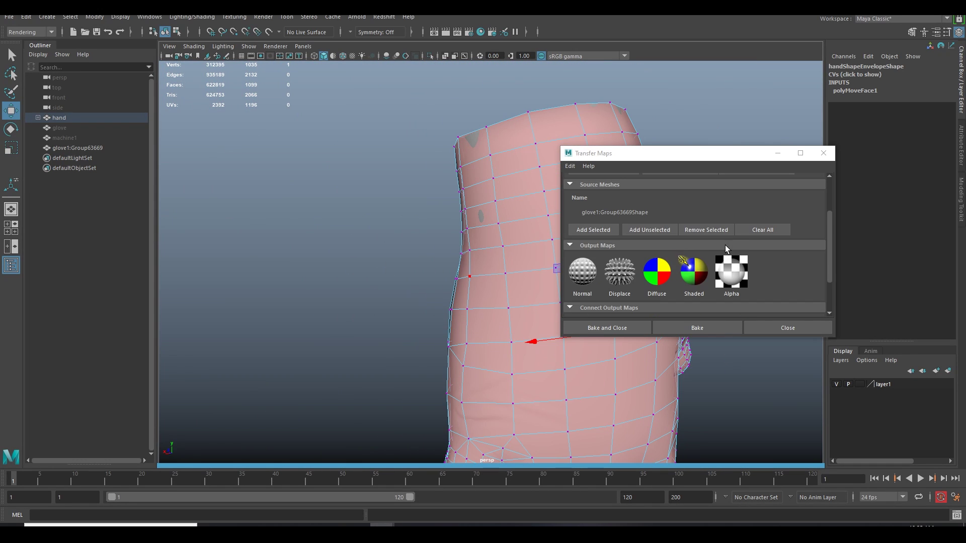
click(582, 241)
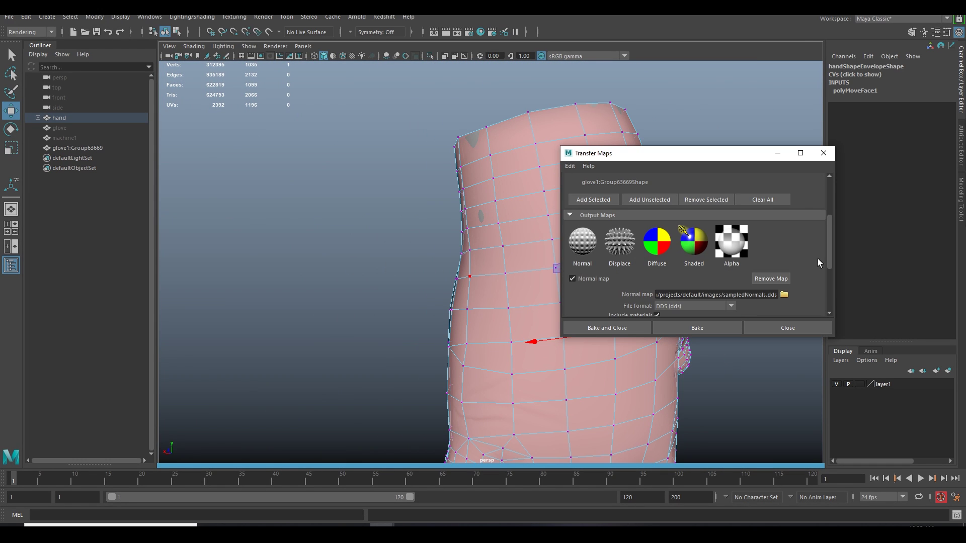
click(784, 295)
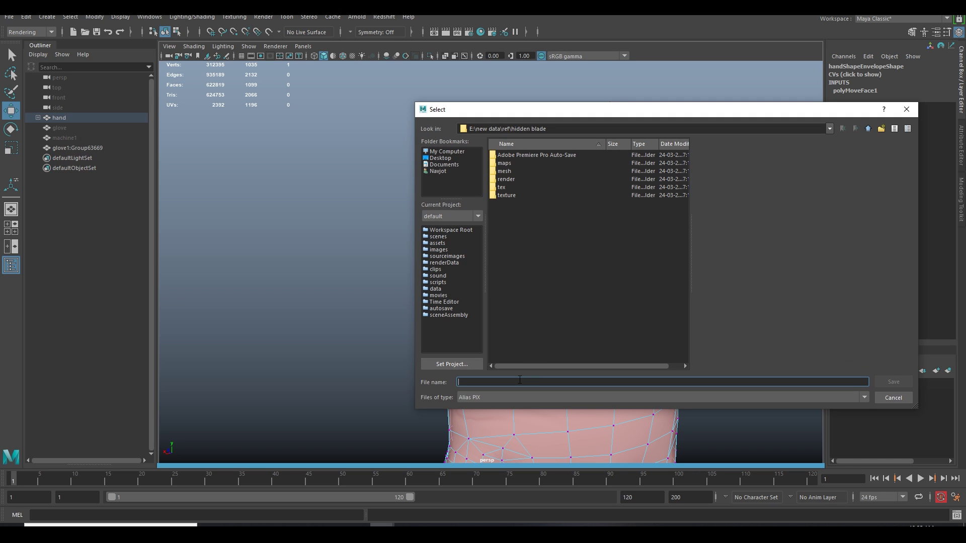
text(1)
click(511, 395)
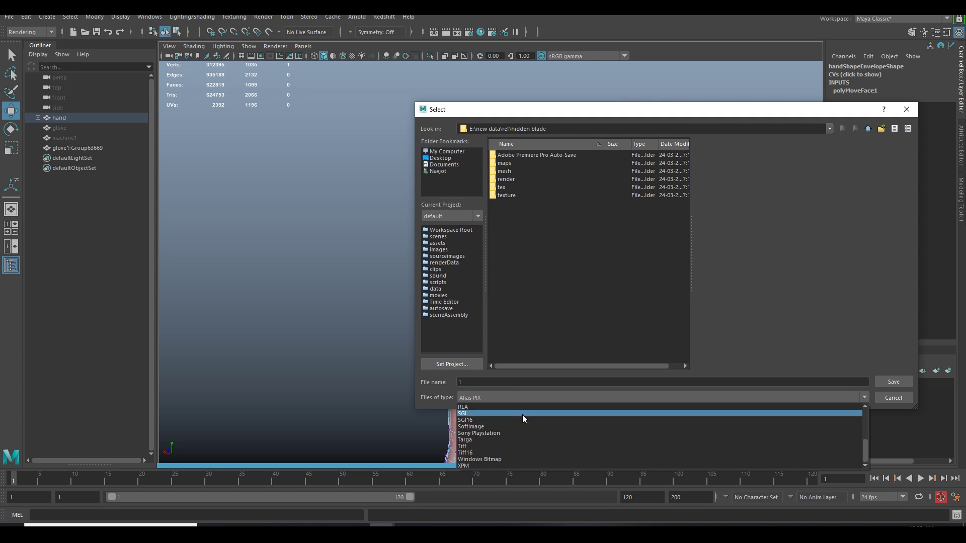
click(507, 445)
click(888, 382)
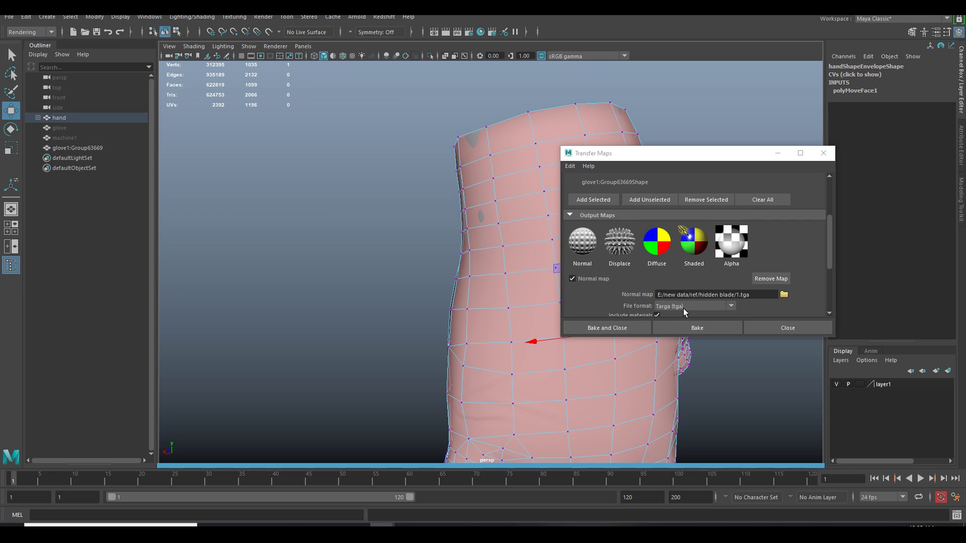
Step: Set the output map width and height to 1024 with the aspect ratio kept
scroll(728, 283, down, 5)
click(771, 270)
scroll(771, 264, down, 1)
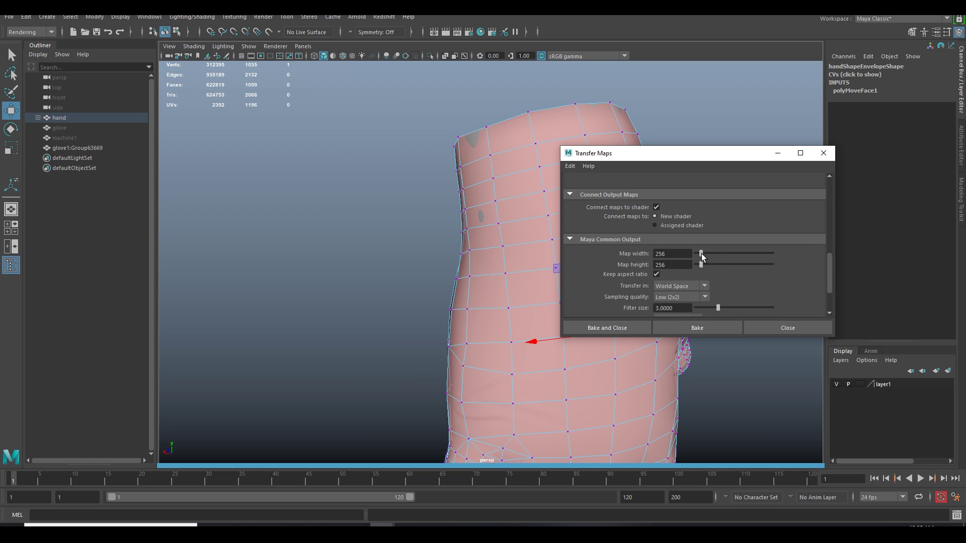
drag(701, 255, 715, 255)
scroll(694, 276, down, 2)
Step: Raise the max search depth to about 20.8%, then bake the normal map and close Transfer Maps
click(703, 308)
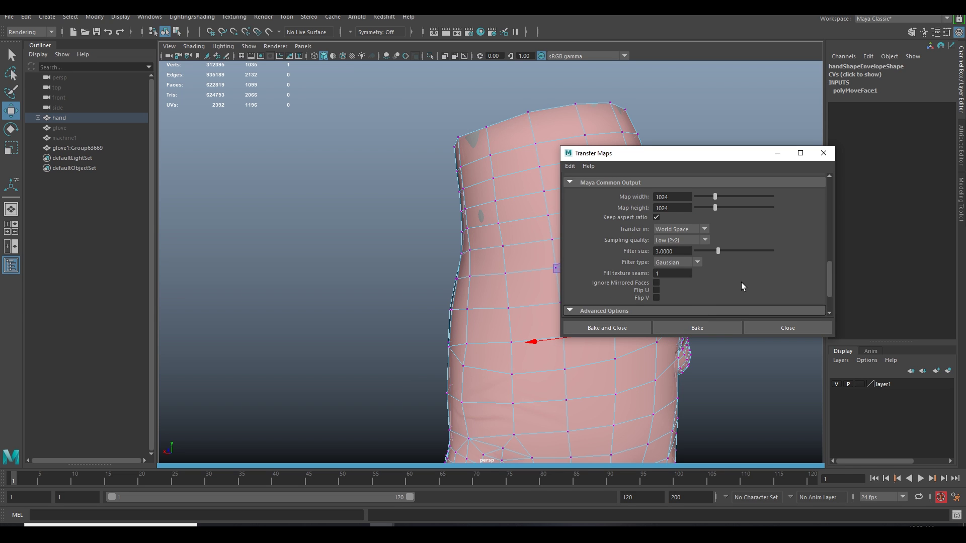
scroll(741, 283, down, 2)
drag(705, 289, 712, 291)
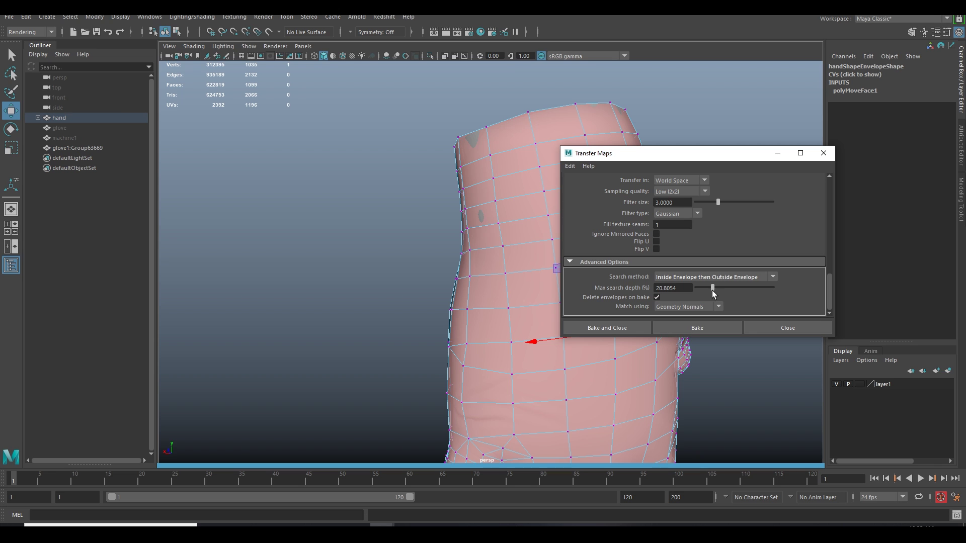
click(632, 330)
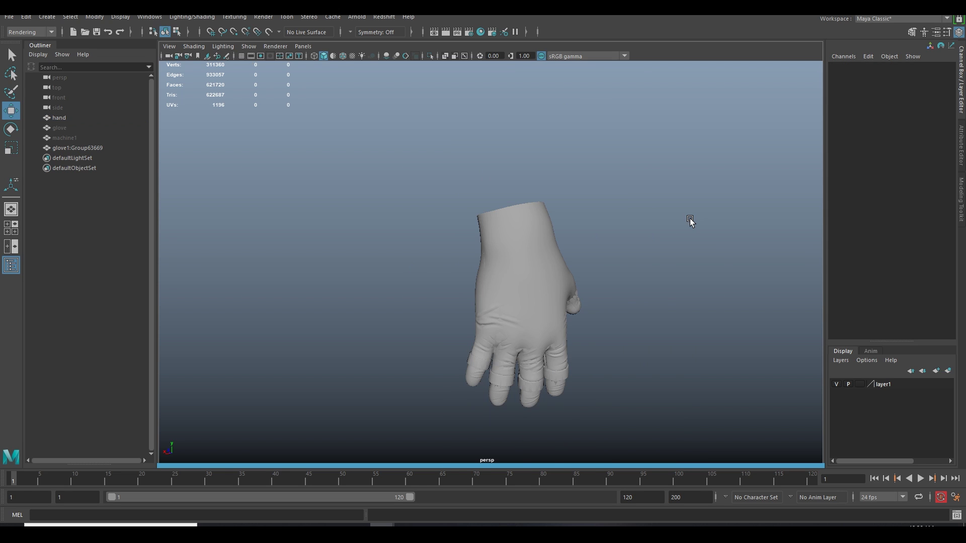
Step: Select the low-poly hand and hide all unselected objects
scroll(690, 221, up, 3)
click(560, 246)
drag(658, 236, 512, 330)
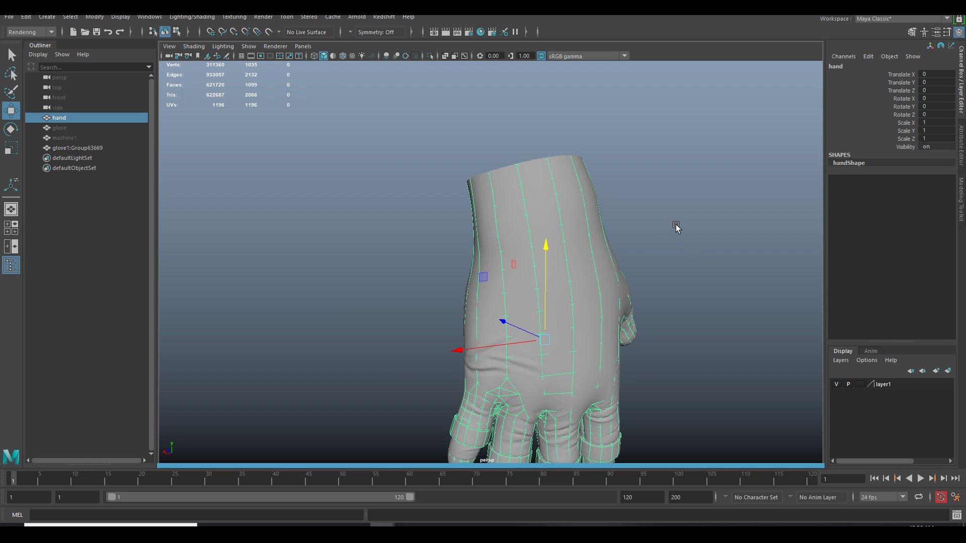
key(alt+h)
Step: Assign a new Phong material to the hand
right_click(655, 216)
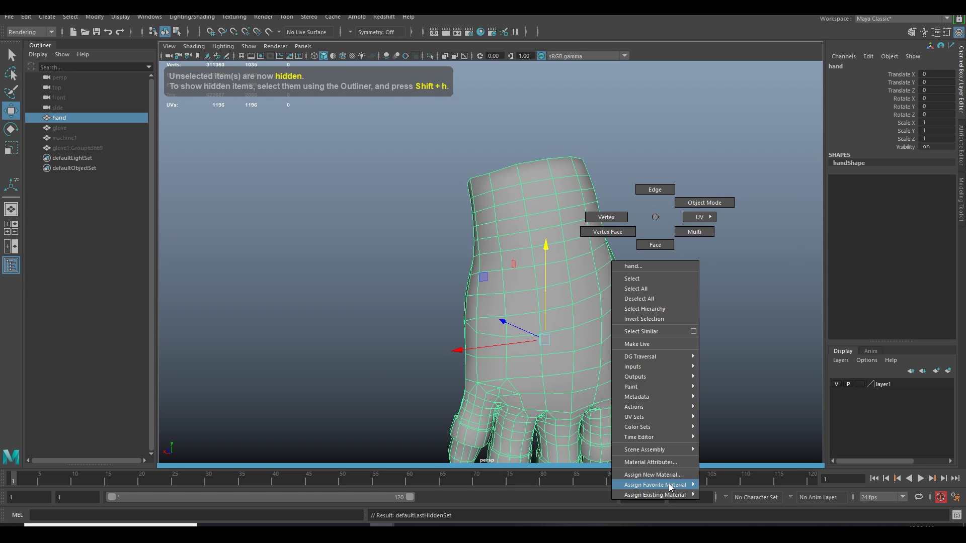
mouse_move(678, 489)
click(730, 487)
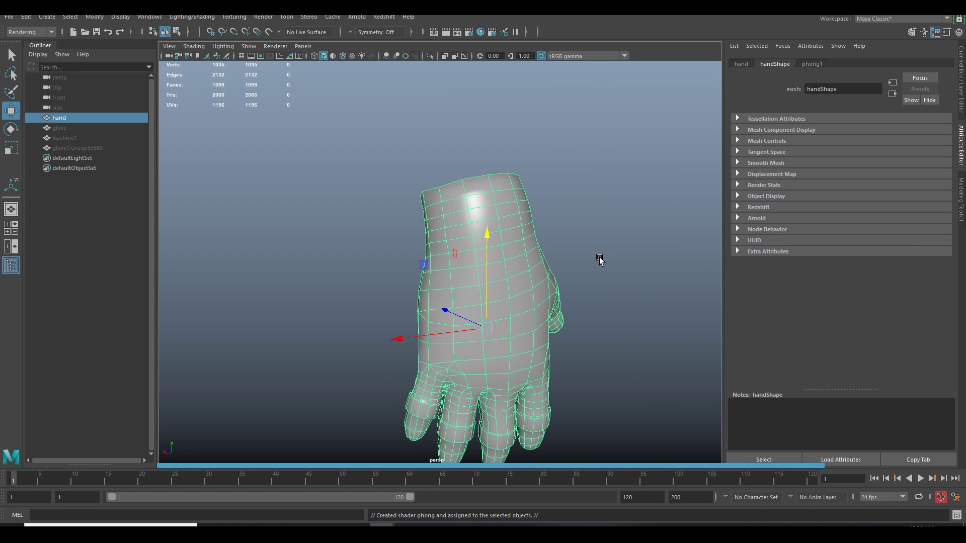
click(601, 256)
click(515, 265)
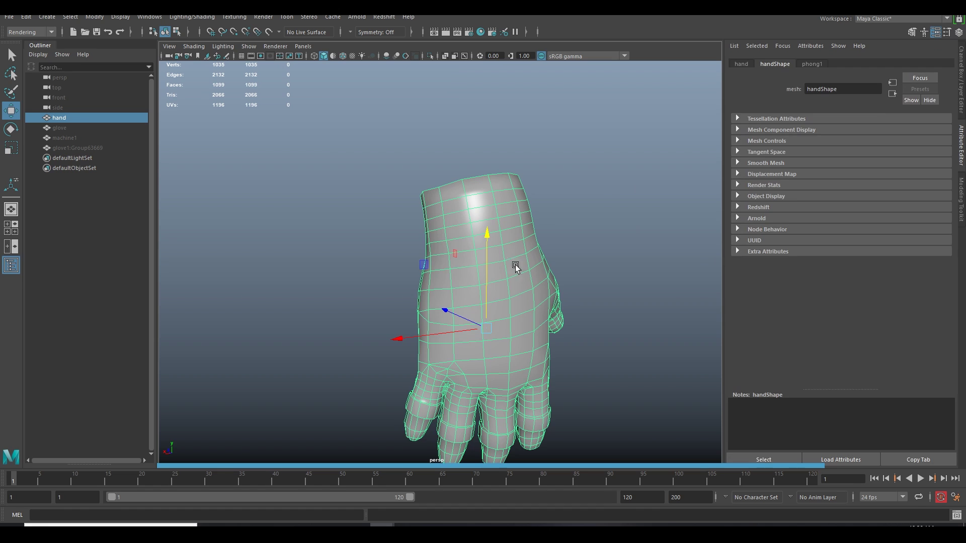
Step: Connect a File texture to the Phong material's bump mapping and set the bump node to use it as a normal map
click(811, 64)
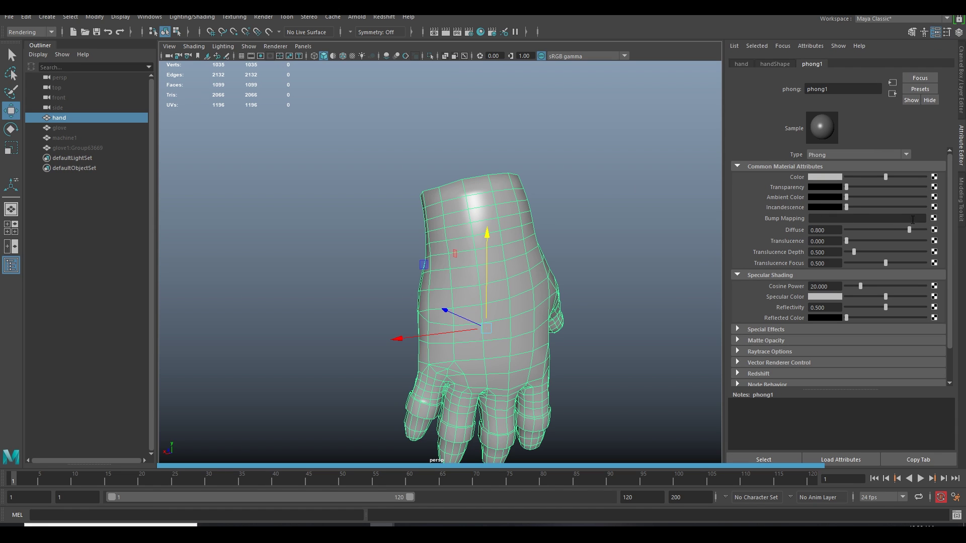
click(934, 218)
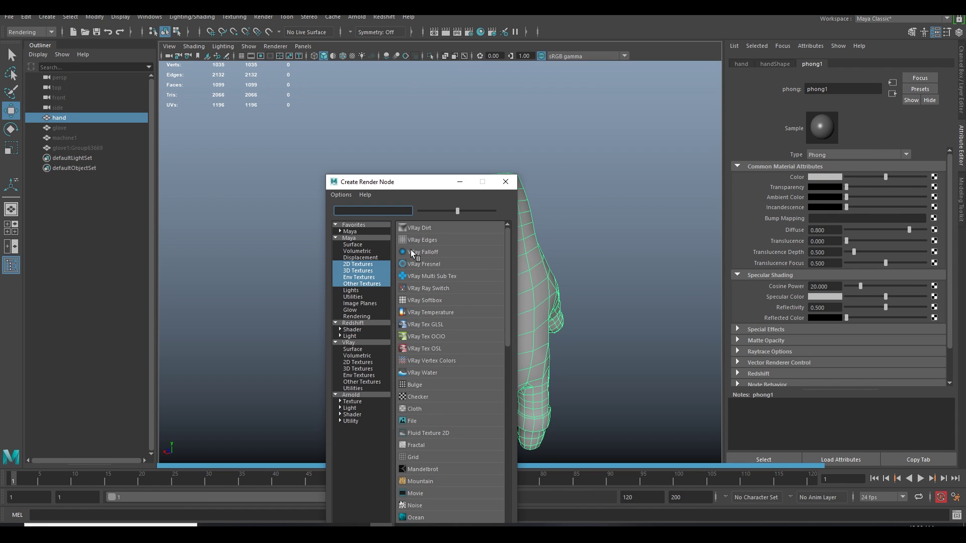
click(412, 422)
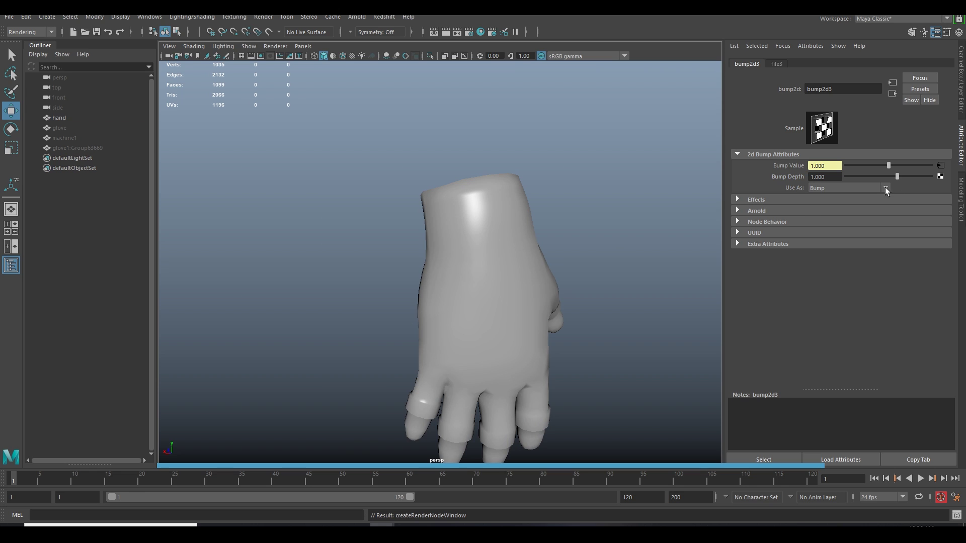
click(885, 188)
click(865, 204)
Step: Load 1.tga from the hidden blade folder into the file texture with Raw color space, and turn on textured viewport display
click(940, 165)
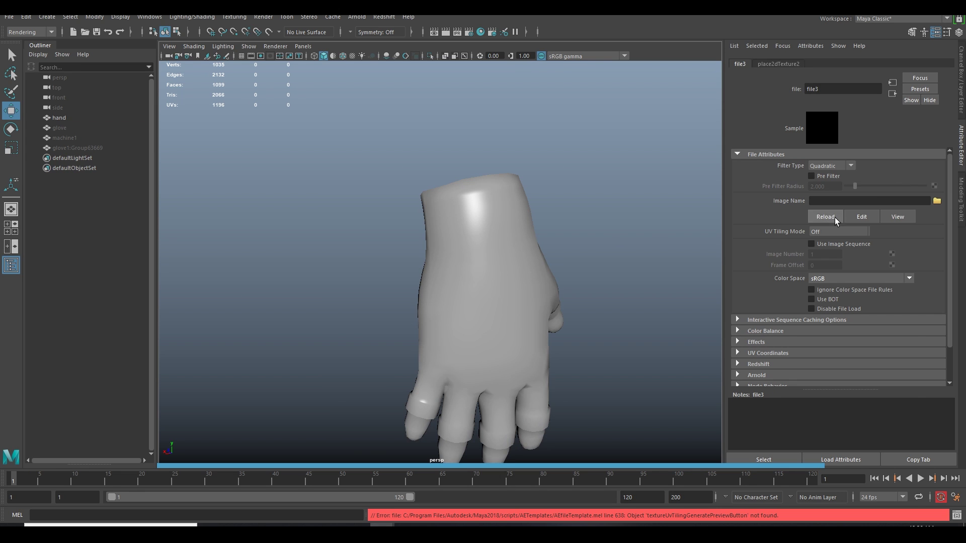
click(938, 202)
click(503, 198)
click(885, 383)
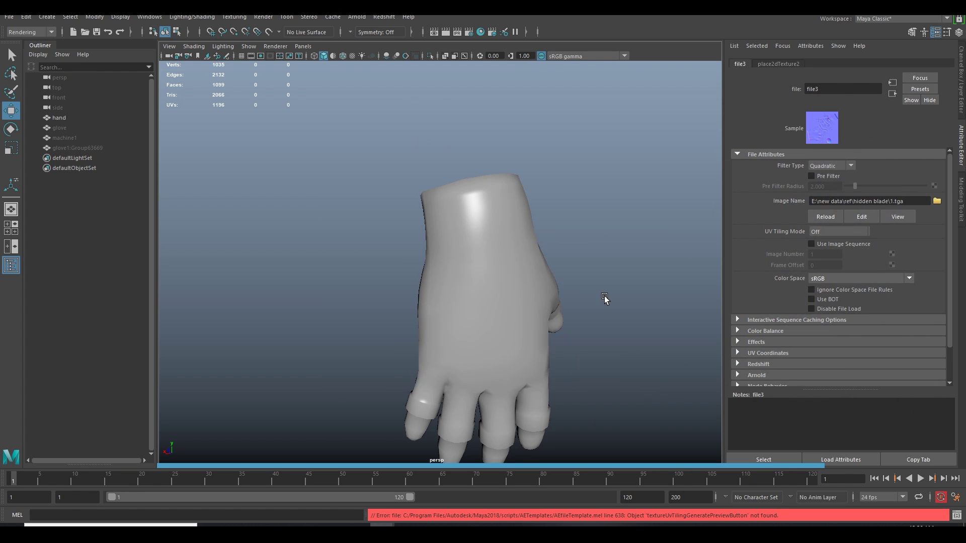
scroll(878, 326, up, 1)
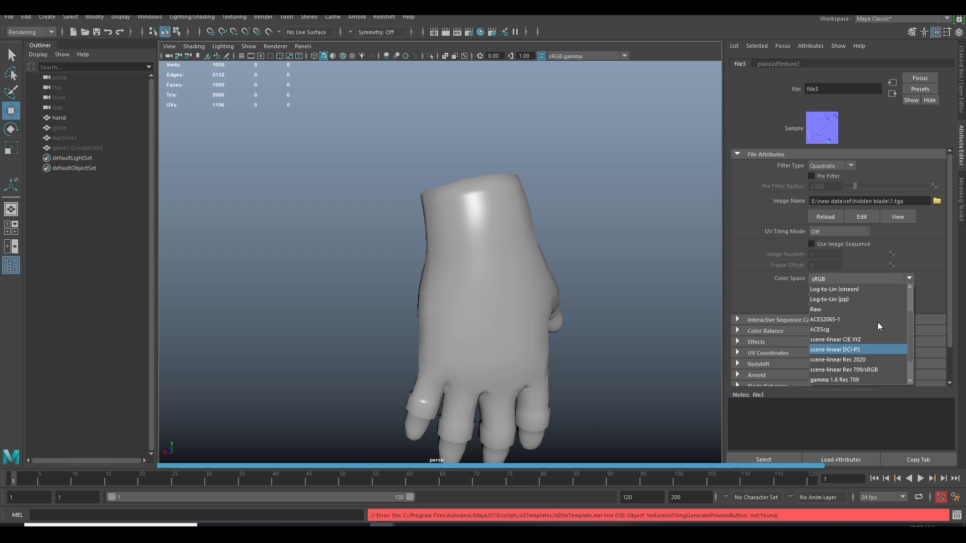
click(839, 310)
key(6)
Step: Examine the baked wrinkles, finger cuffs and palm patch on the hand from all sides
scroll(641, 267, up, 3)
alt+drag(641, 267, 663, 162)
alt+drag(455, 207, 493, 223)
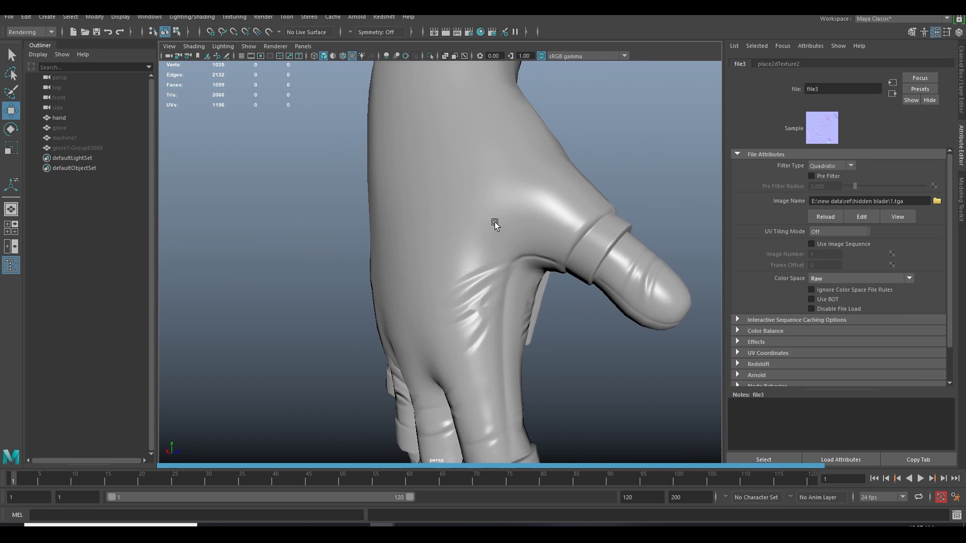
scroll(426, 230, down, 6)
scroll(443, 229, up, 6)
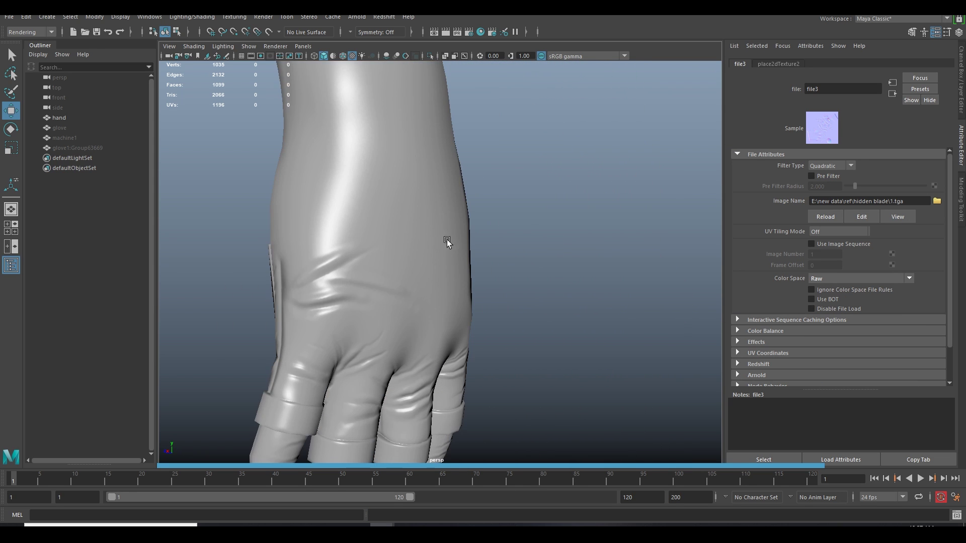
alt+drag(337, 228, 481, 232)
alt+drag(402, 245, 444, 231)
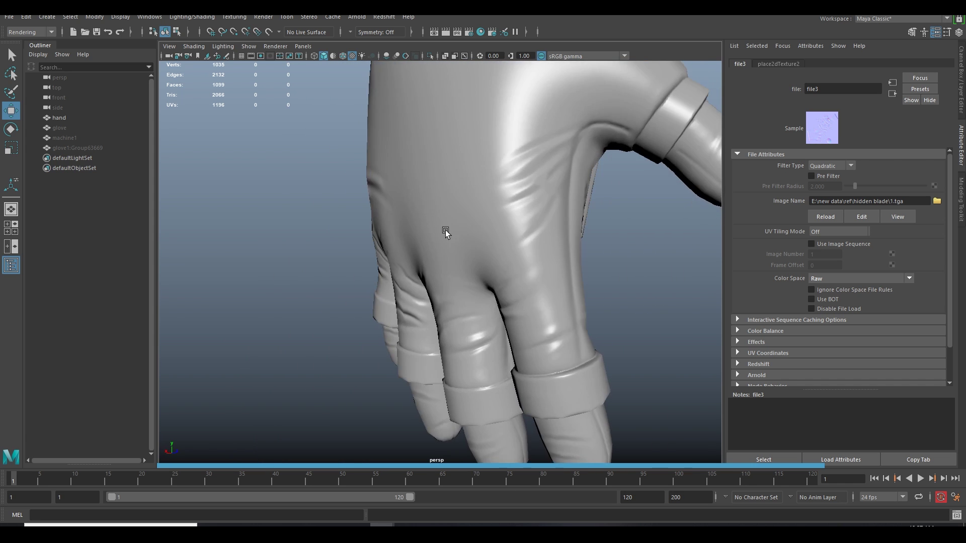
scroll(443, 231, down, 4)
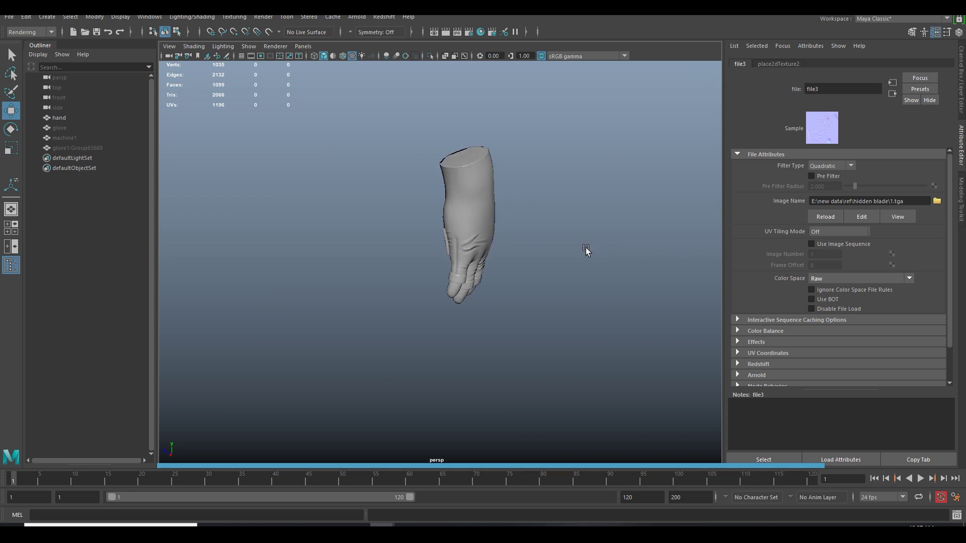
alt+drag(508, 233, 353, 223)
alt+drag(477, 253, 321, 283)
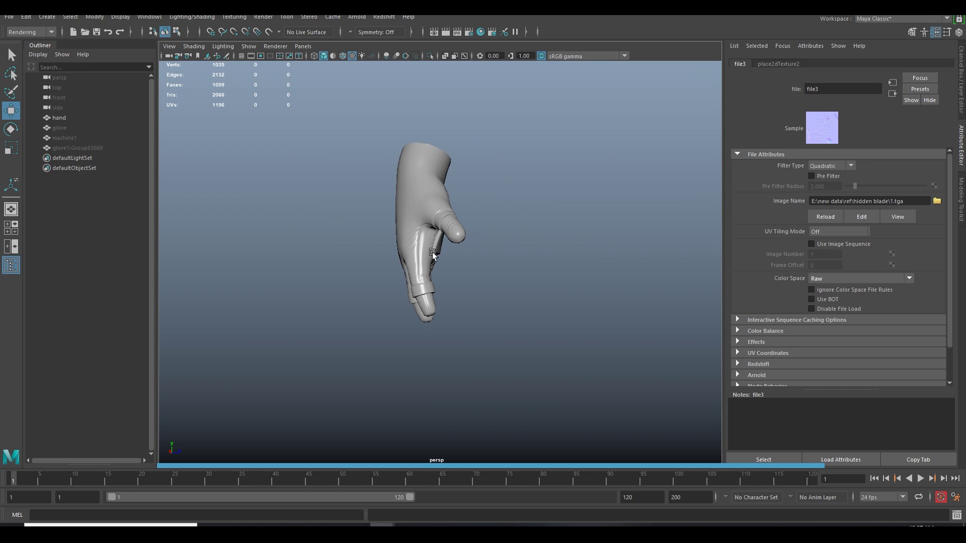
scroll(379, 240, up, 5)
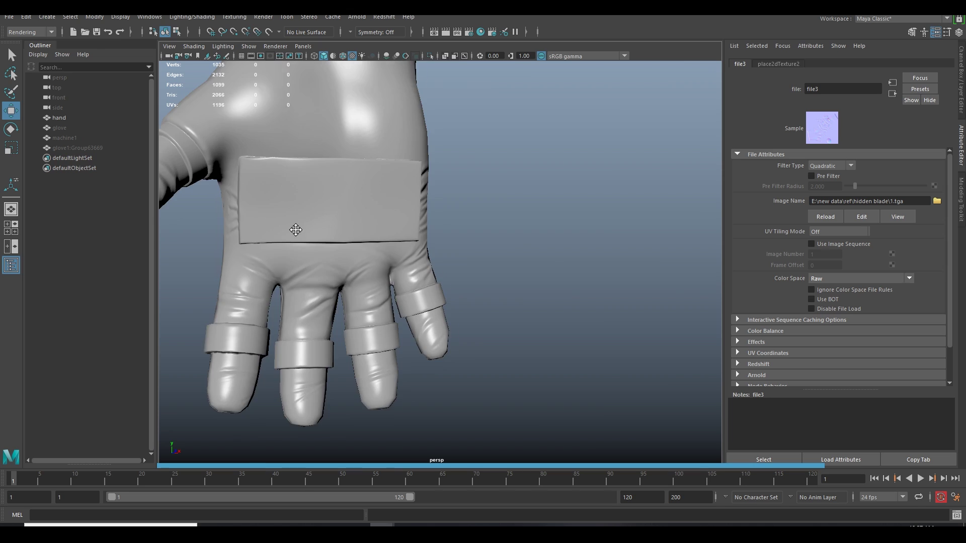
alt+middle_drag(296, 230, 468, 233)
alt+drag(467, 233, 584, 222)
Step: Select the hand to compare its low-poly wireframe with the baked detail around the fingers, then deselect it
click(484, 215)
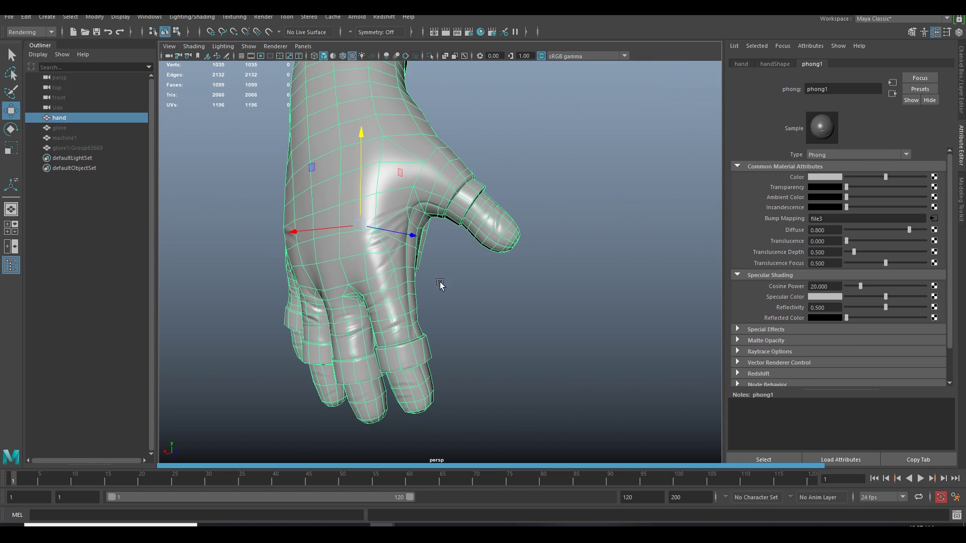
scroll(440, 284, up, 2)
alt+middle_drag(372, 265, 449, 218)
scroll(526, 217, up, 4)
alt+drag(448, 218, 399, 216)
alt+middle_drag(367, 218, 490, 199)
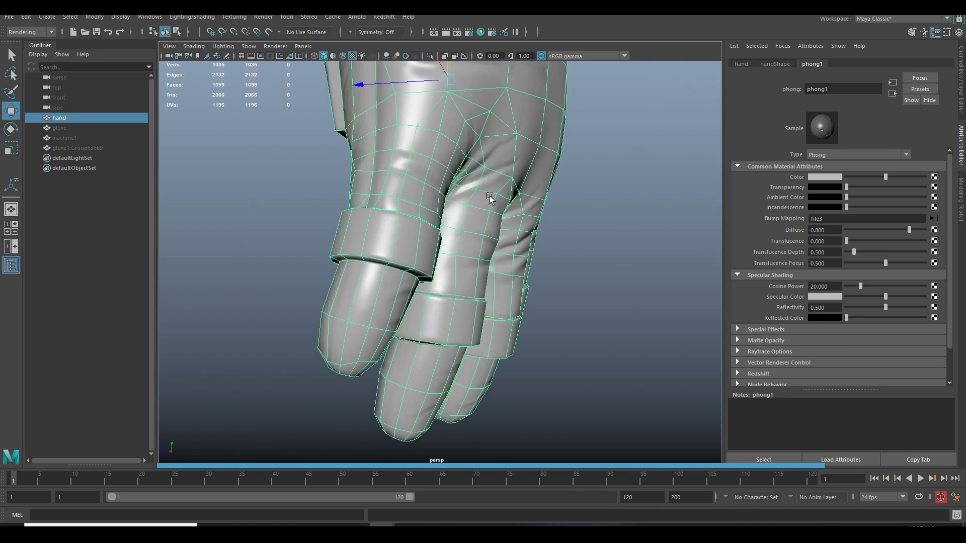
scroll(490, 196, down, 5)
alt+drag(570, 212, 346, 217)
click(596, 310)
mouse_move(597, 310)
alt+mouse_down()
mouse_move(534, 291)
mouse_move(437, 306)
mouse_move(482, 297)
mouse_move(600, 312)
mouse_move(586, 301)
alt+mouse_up()
scroll(547, 272, down, 3)
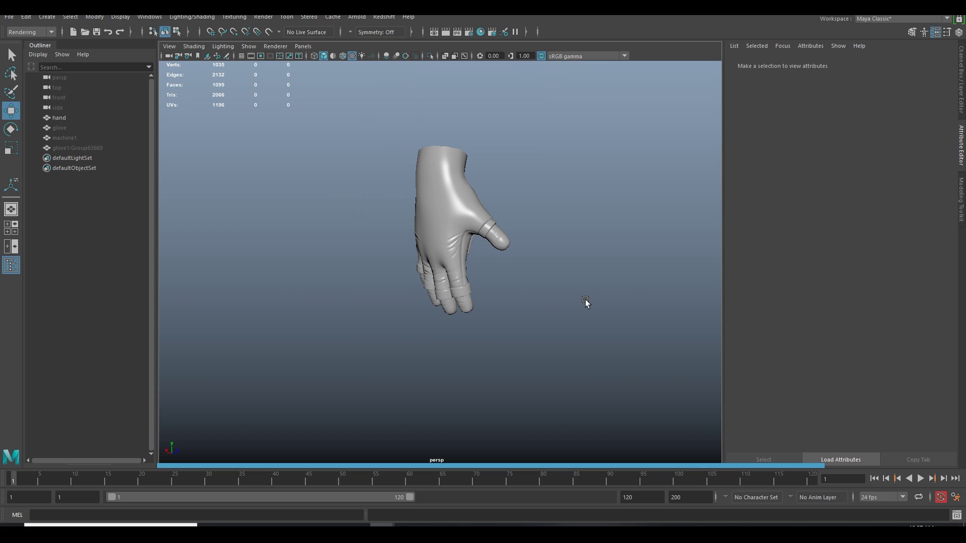